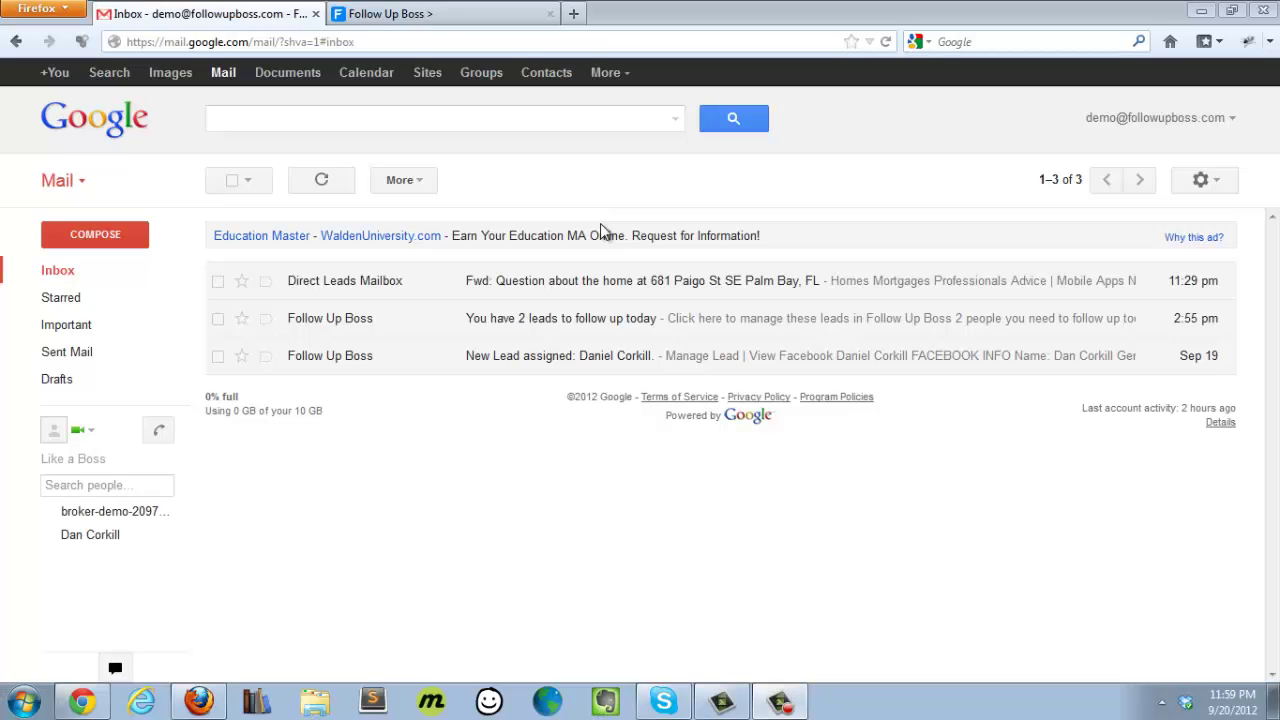
Open the forwarded Zillow lead email for the Palm Bay listing and scroll through its details
{"action": "left_click", "coordinate": [541, 290]}
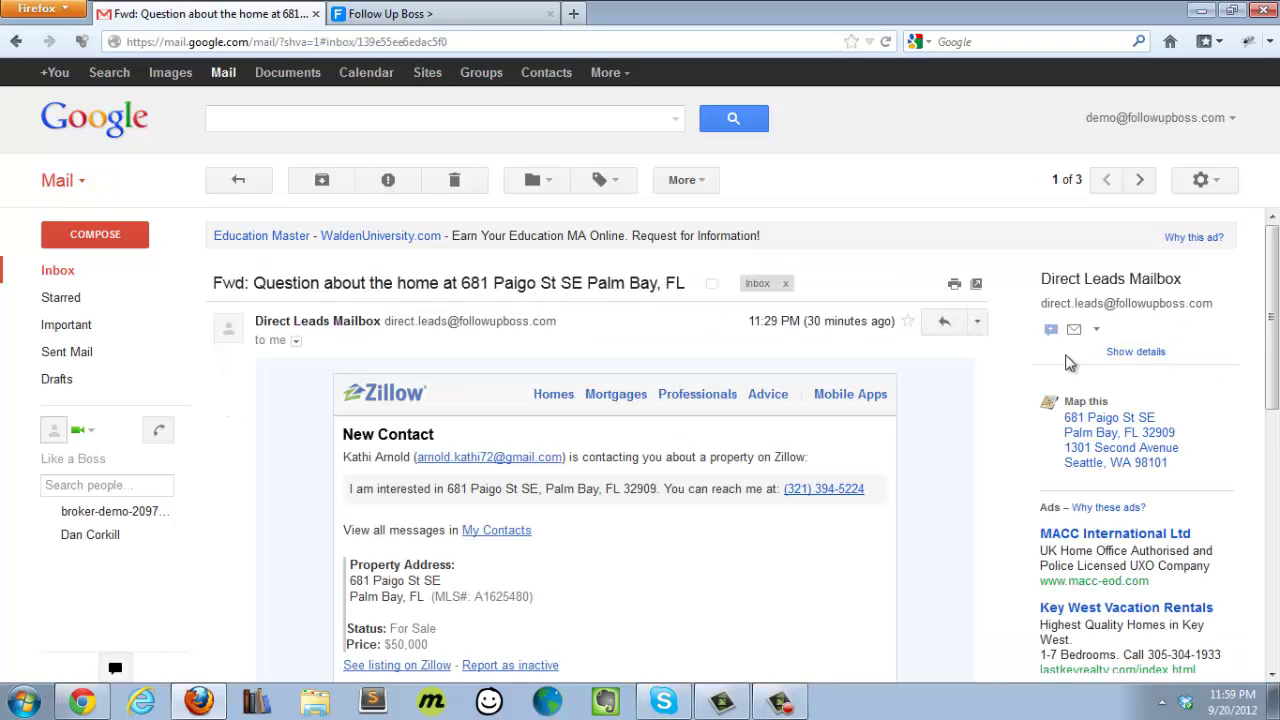
{"action": "left_click_drag", "start_coordinate": [1272, 300], "coordinate": [1272, 341]}
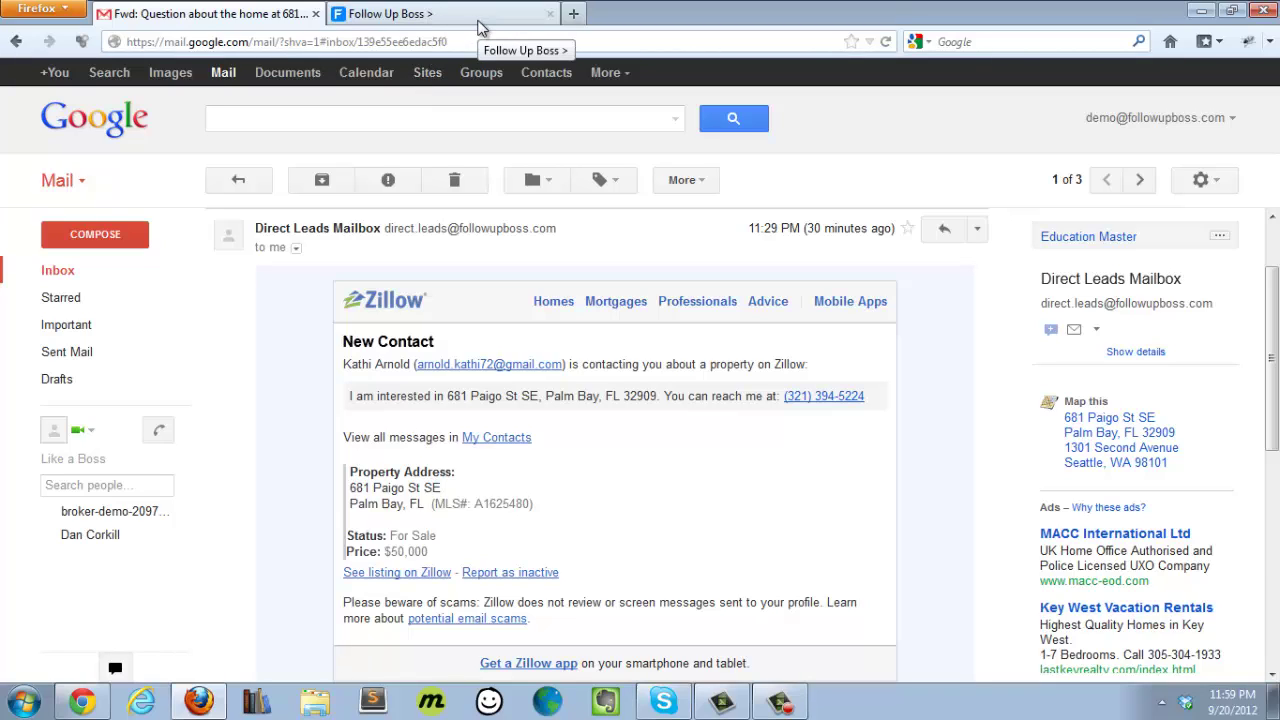
Copy the lead-forwarding email address from Broker Demo's My Settings page in Follow Up Boss
{"action": "left_click", "coordinate": [478, 22]}
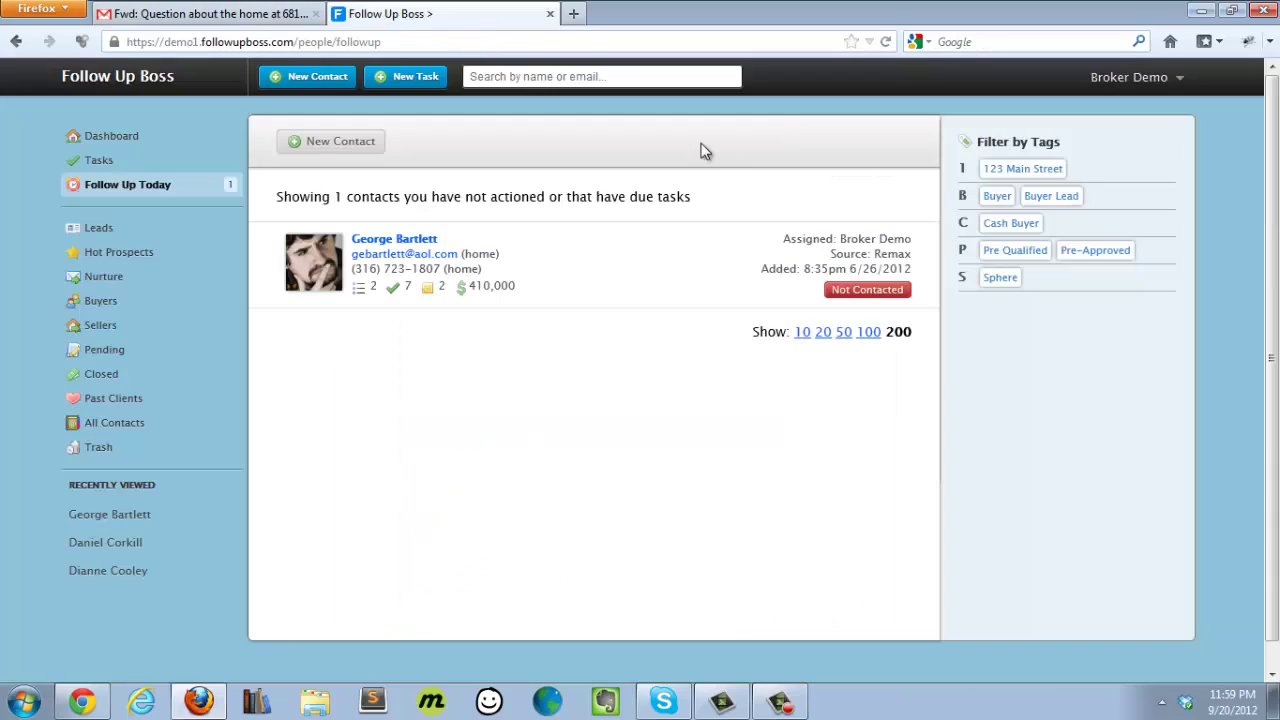
{"action": "left_click", "coordinate": [1140, 82]}
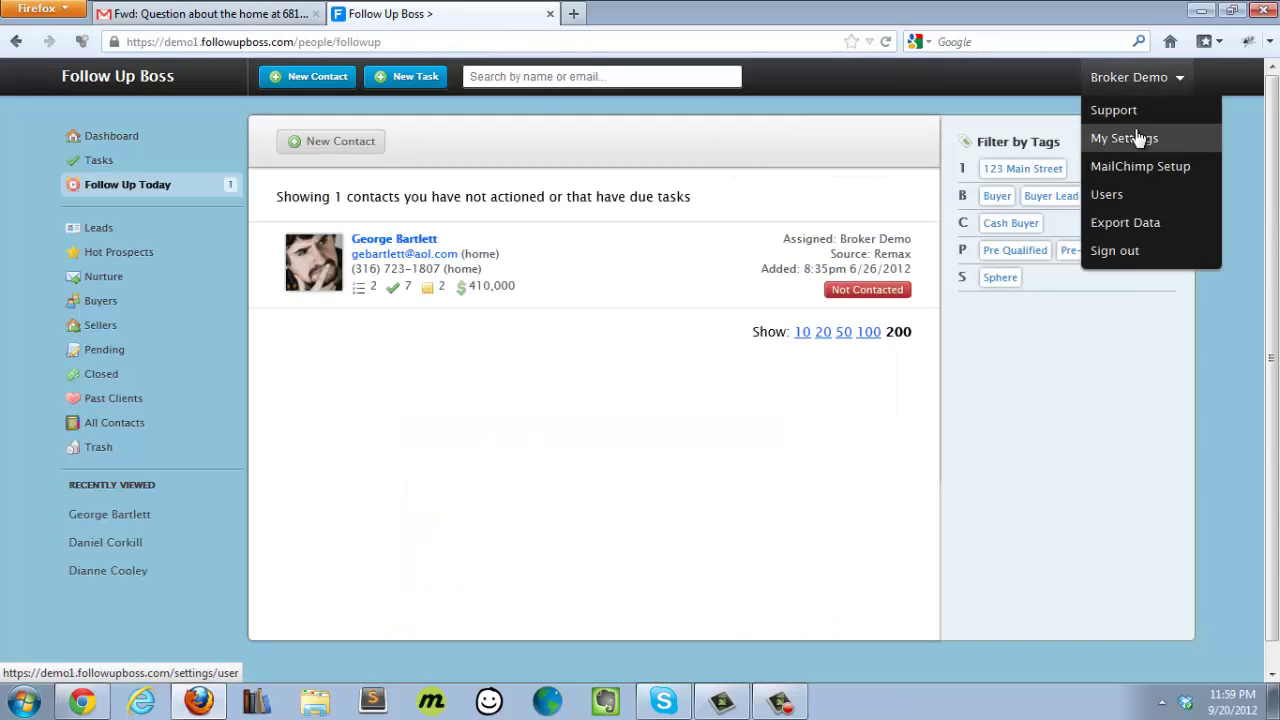
{"action": "left_click", "coordinate": [1136, 138]}
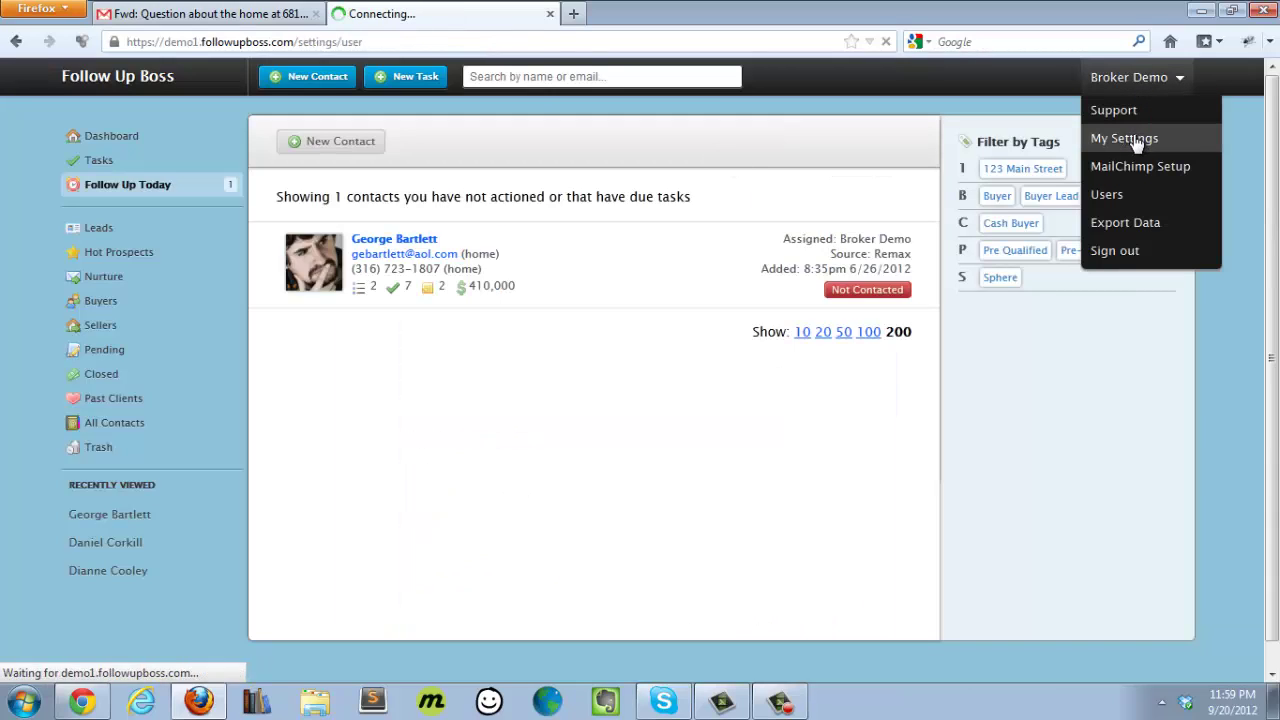
{"action": "left_click_drag", "start_coordinate": [806, 231], "coordinate": [470, 231]}
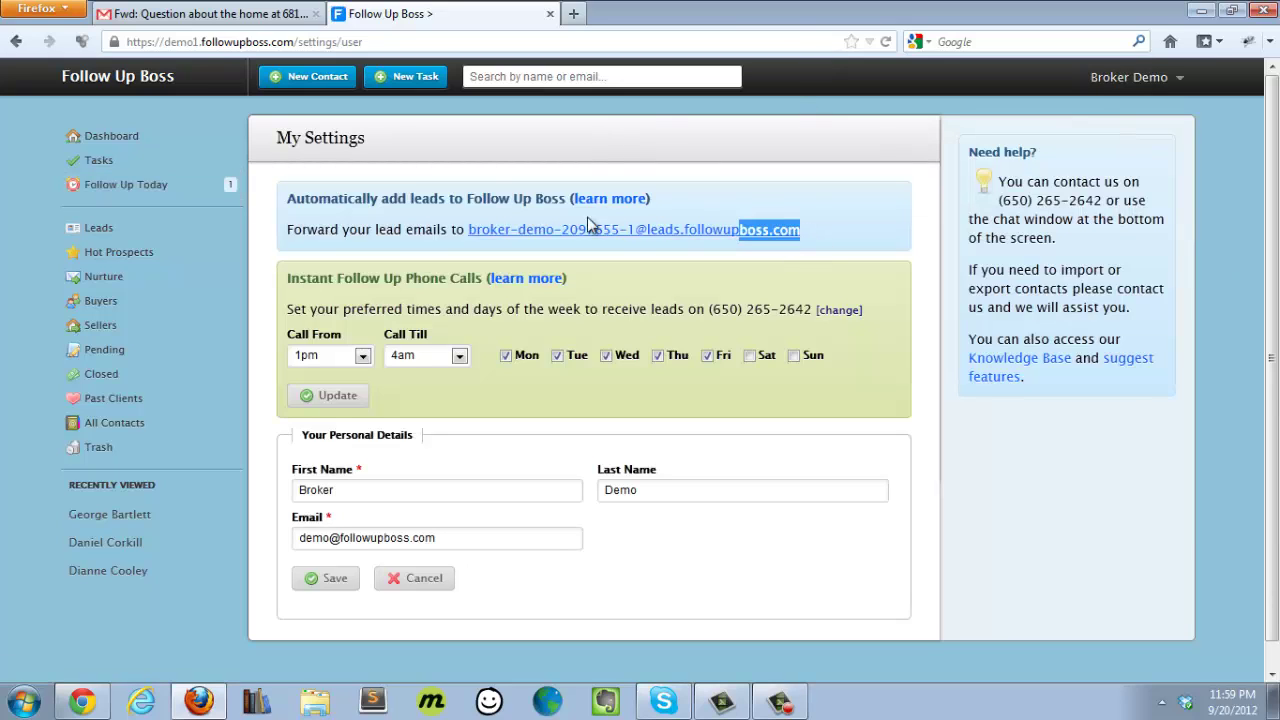
{"action": "right_click", "coordinate": [472, 236]}
{"action": "left_click", "coordinate": [515, 266]}
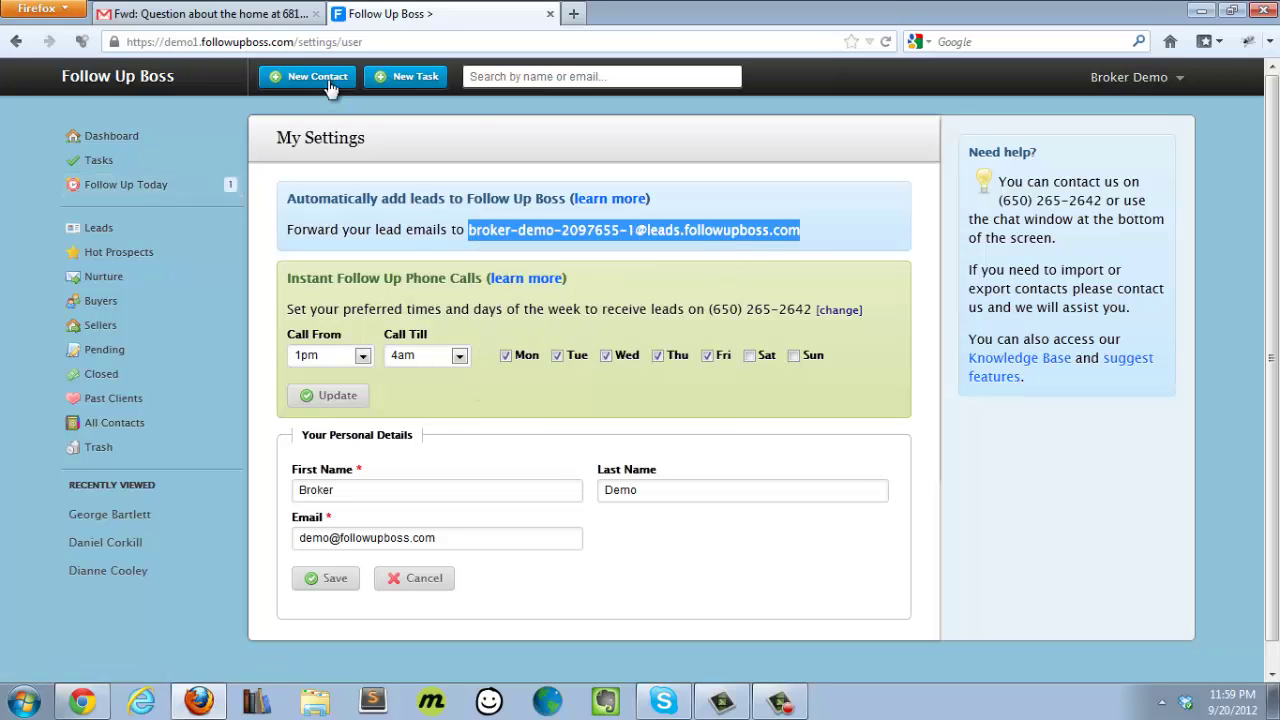
{"action": "left_click", "coordinate": [205, 14]}
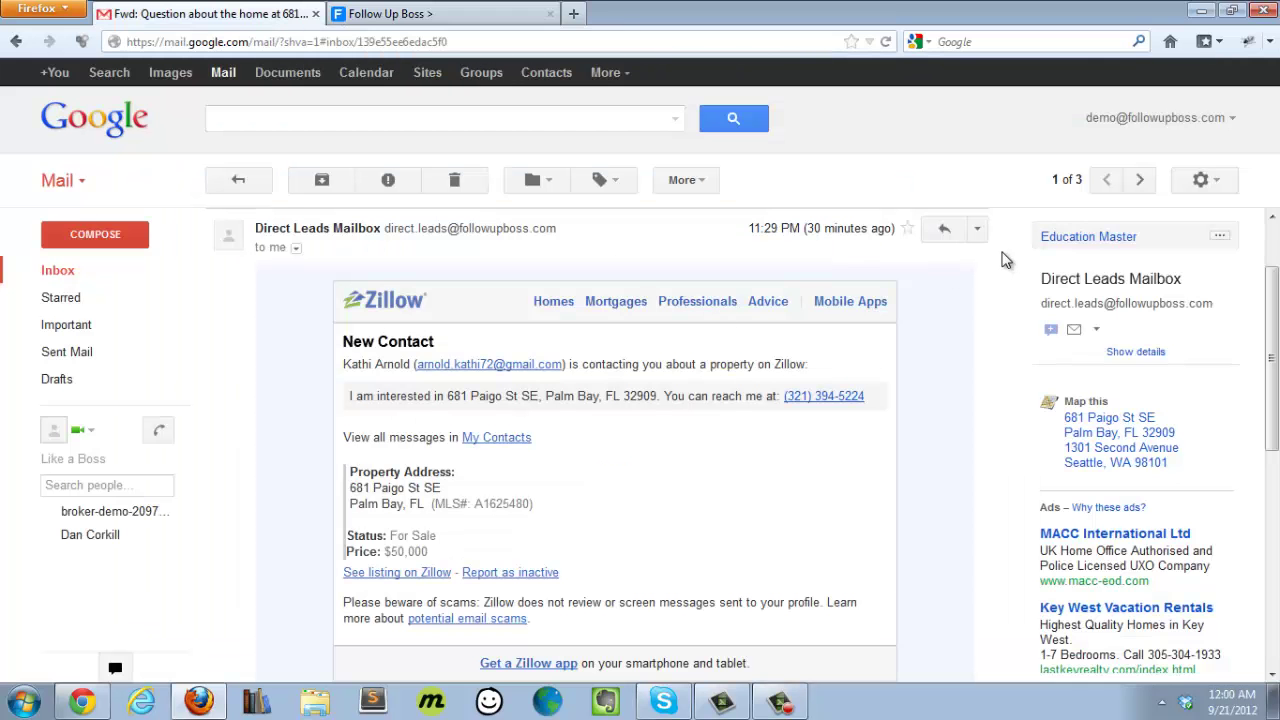
{"action": "left_click", "coordinate": [977, 230]}
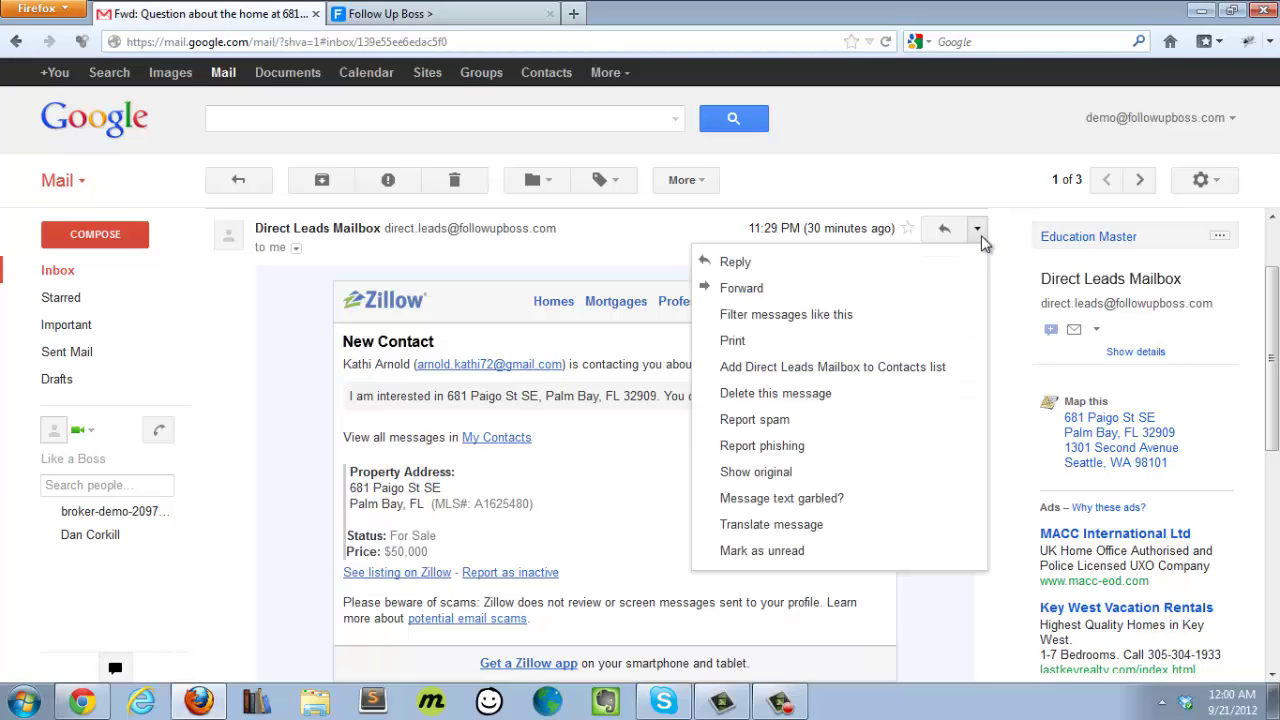
{"action": "left_click", "coordinate": [928, 287]}
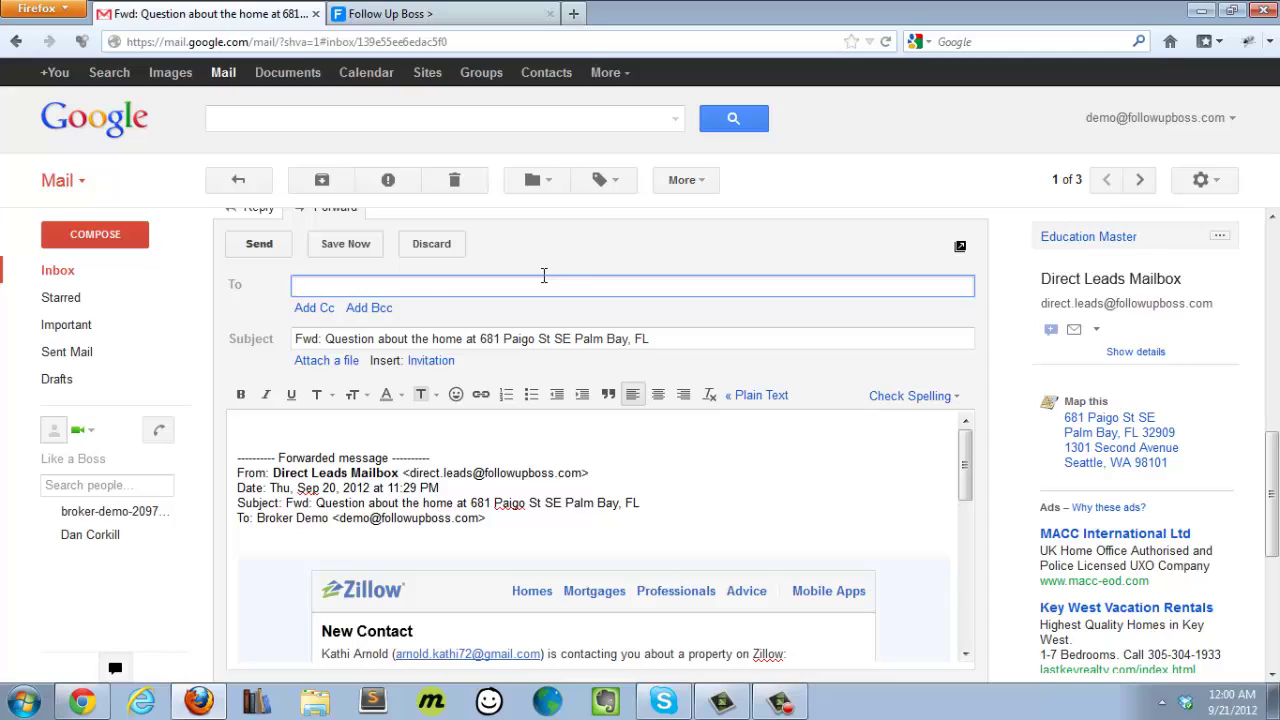
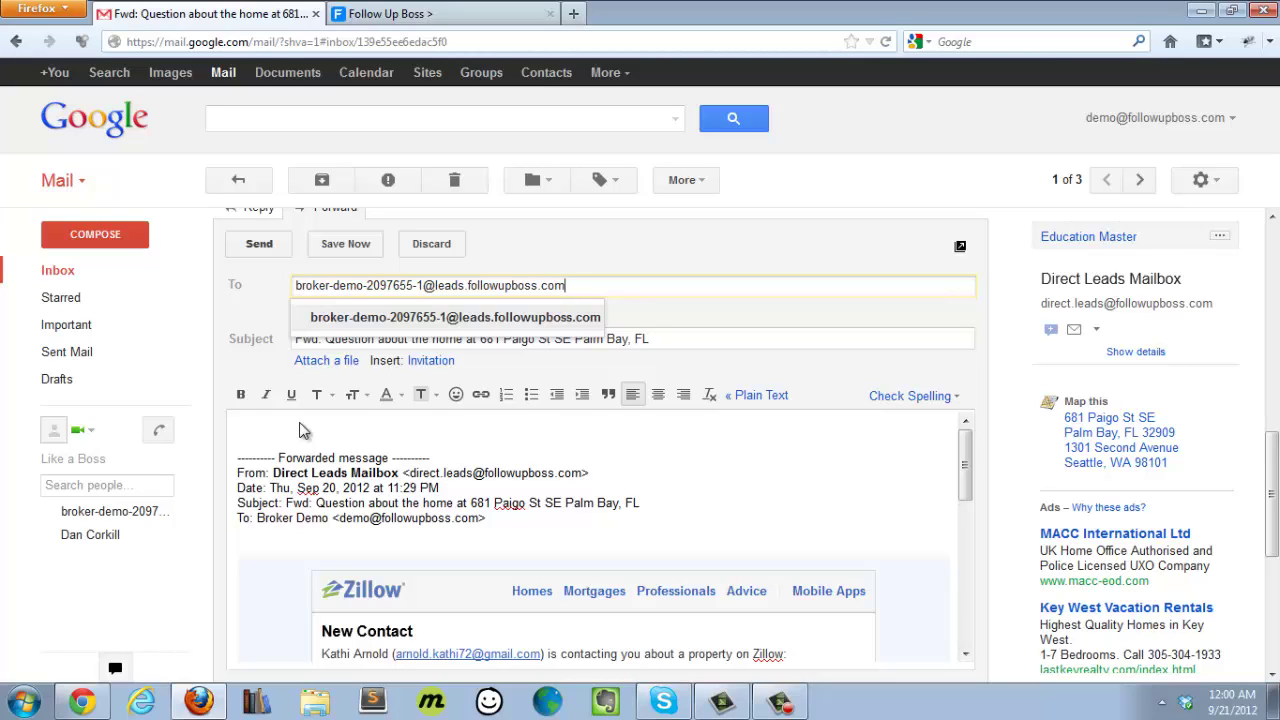
{"action": "left_click", "coordinate": [302, 445]}
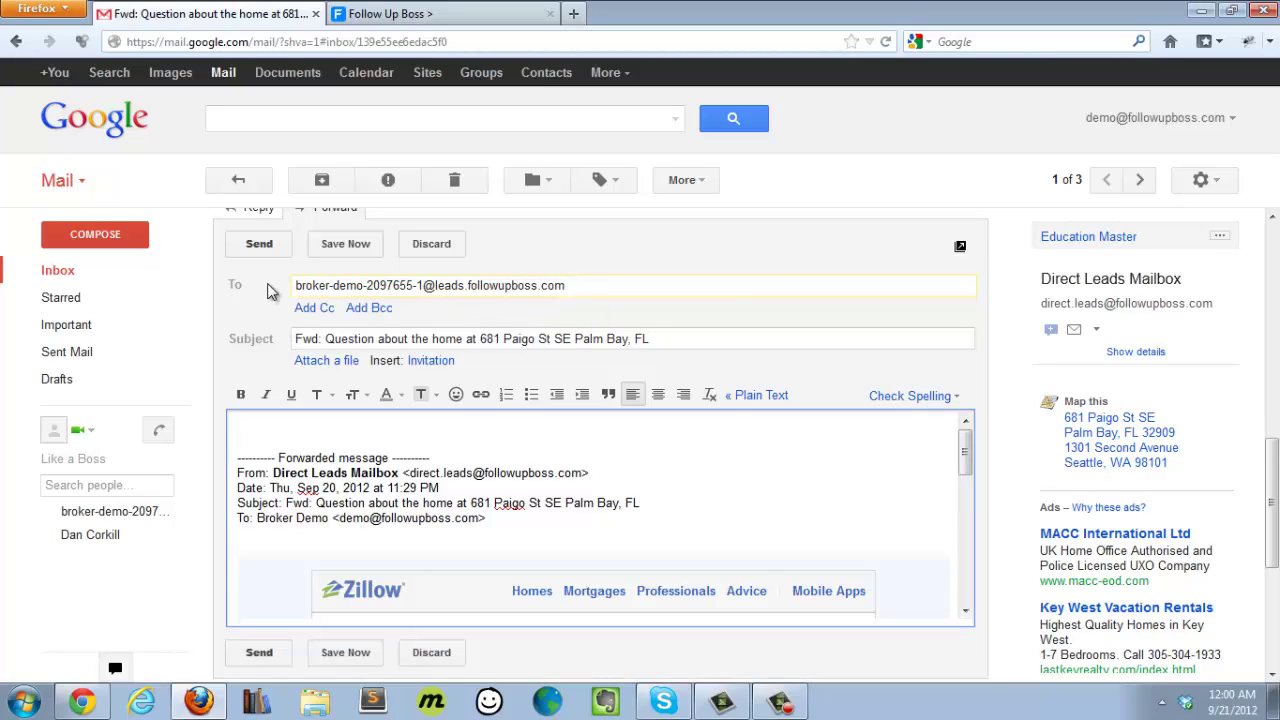
{"action": "left_click", "coordinate": [259, 244]}
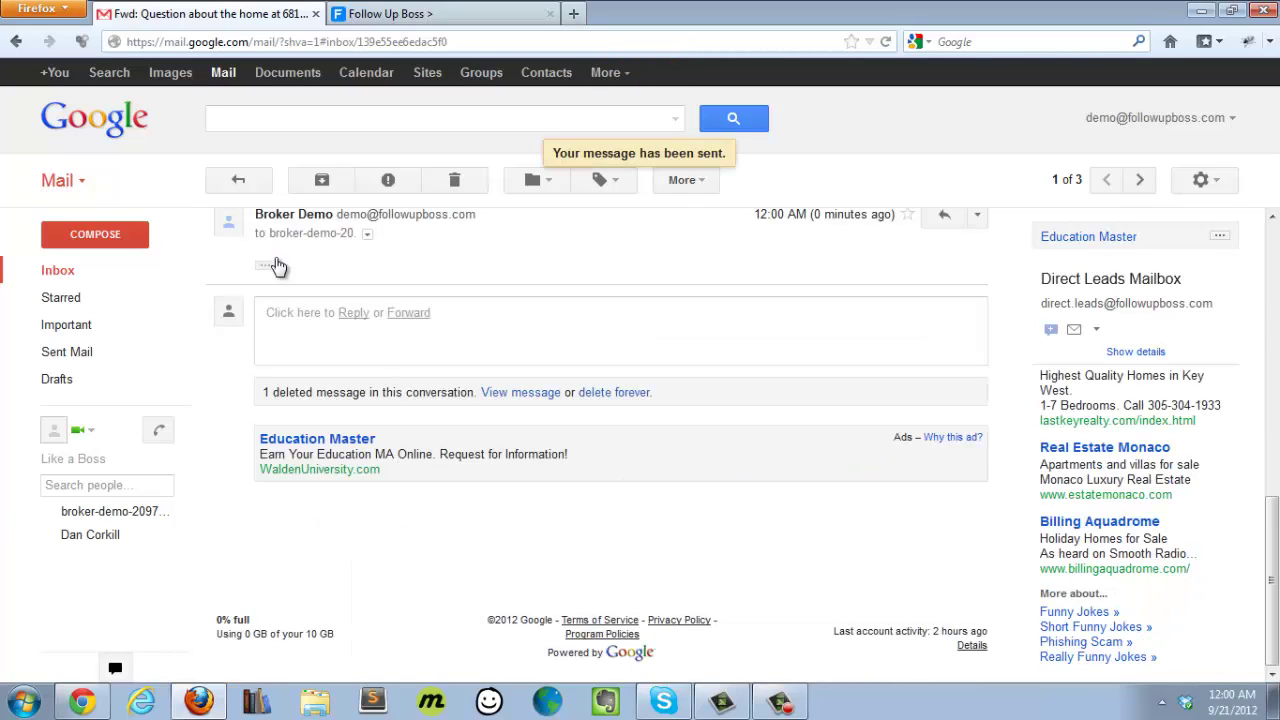
{"action": "left_click", "coordinate": [395, 12]}
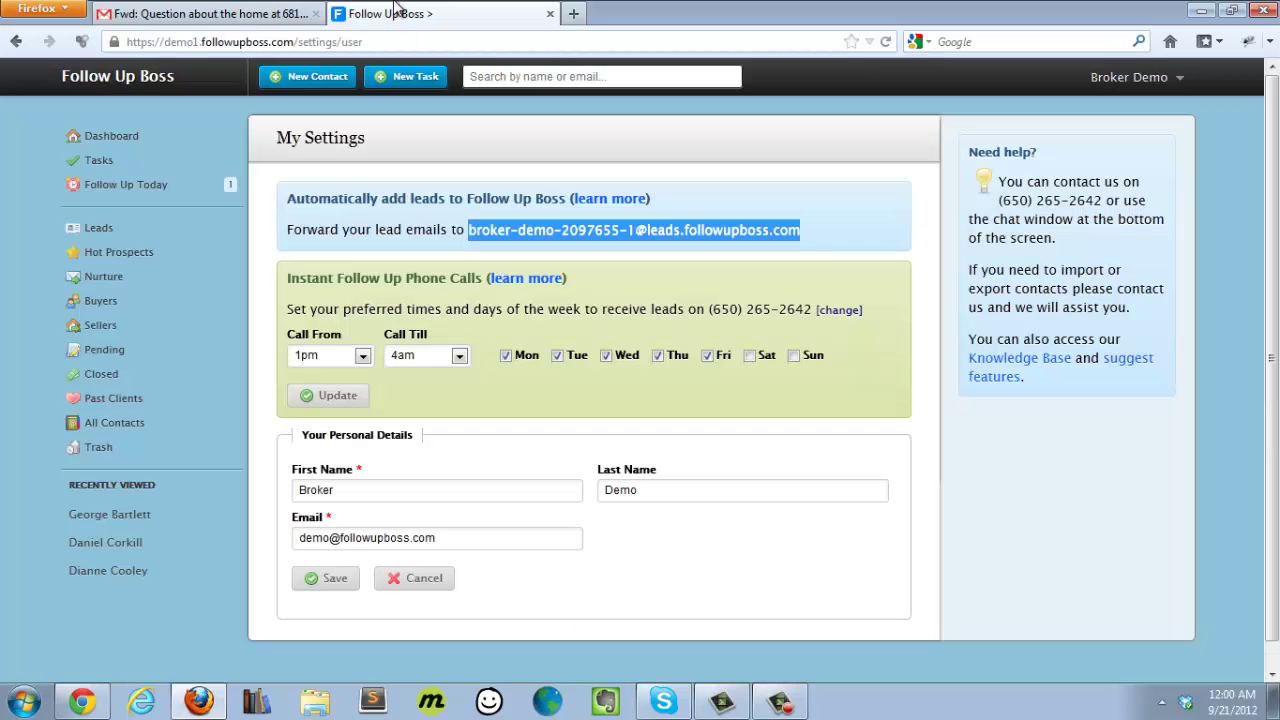
{"action": "left_click", "coordinate": [165, 187]}
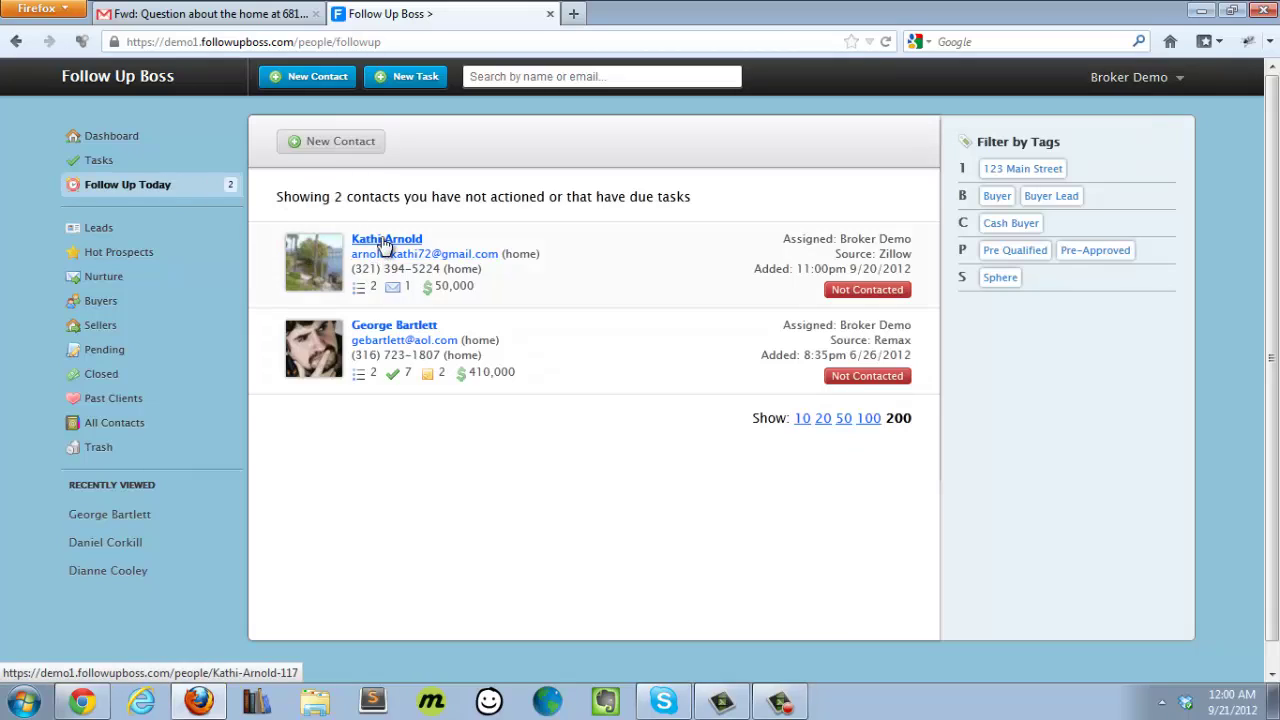
{"action": "left_click", "coordinate": [385, 241]}
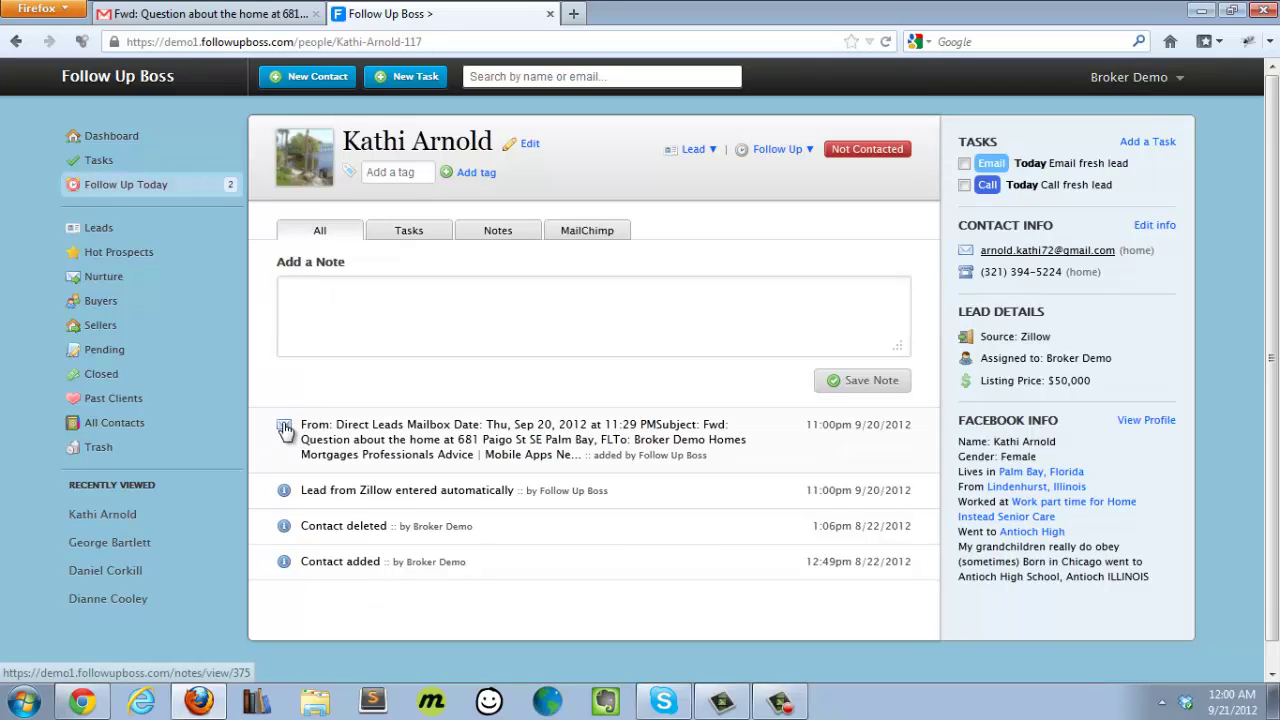
{"action": "left_click", "coordinate": [355, 440]}
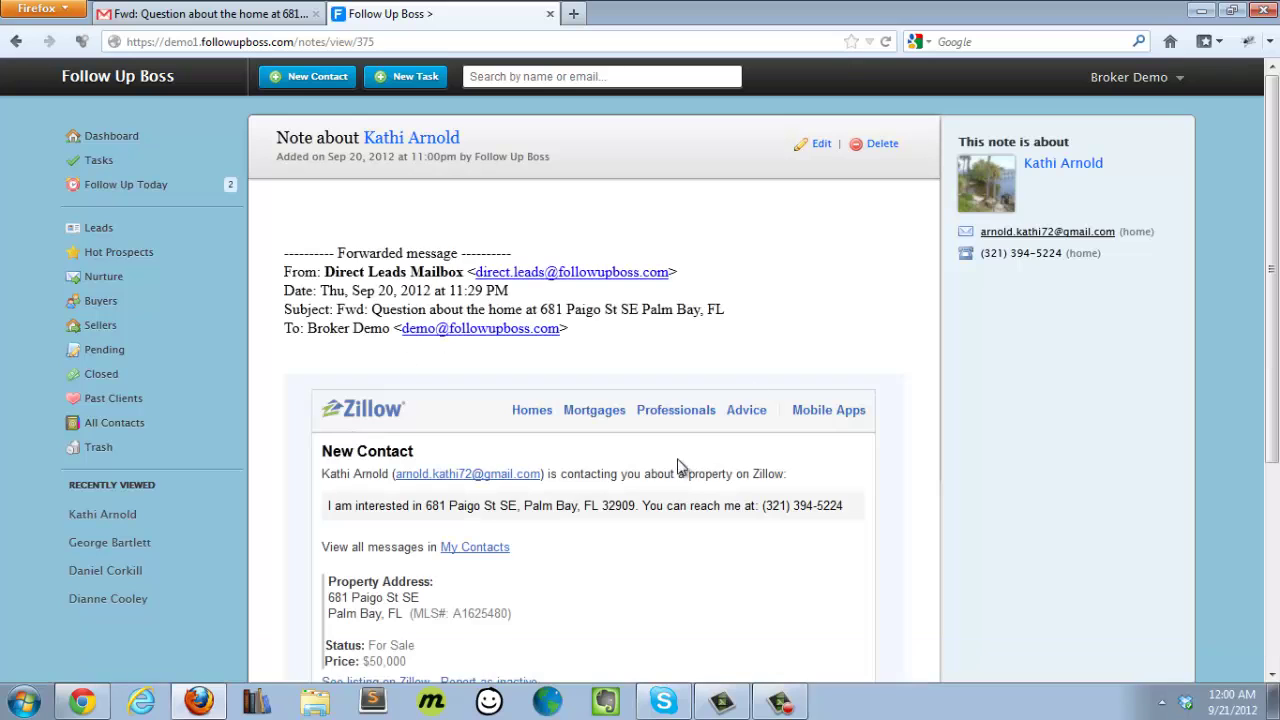
{"action": "left_click", "coordinate": [430, 138]}
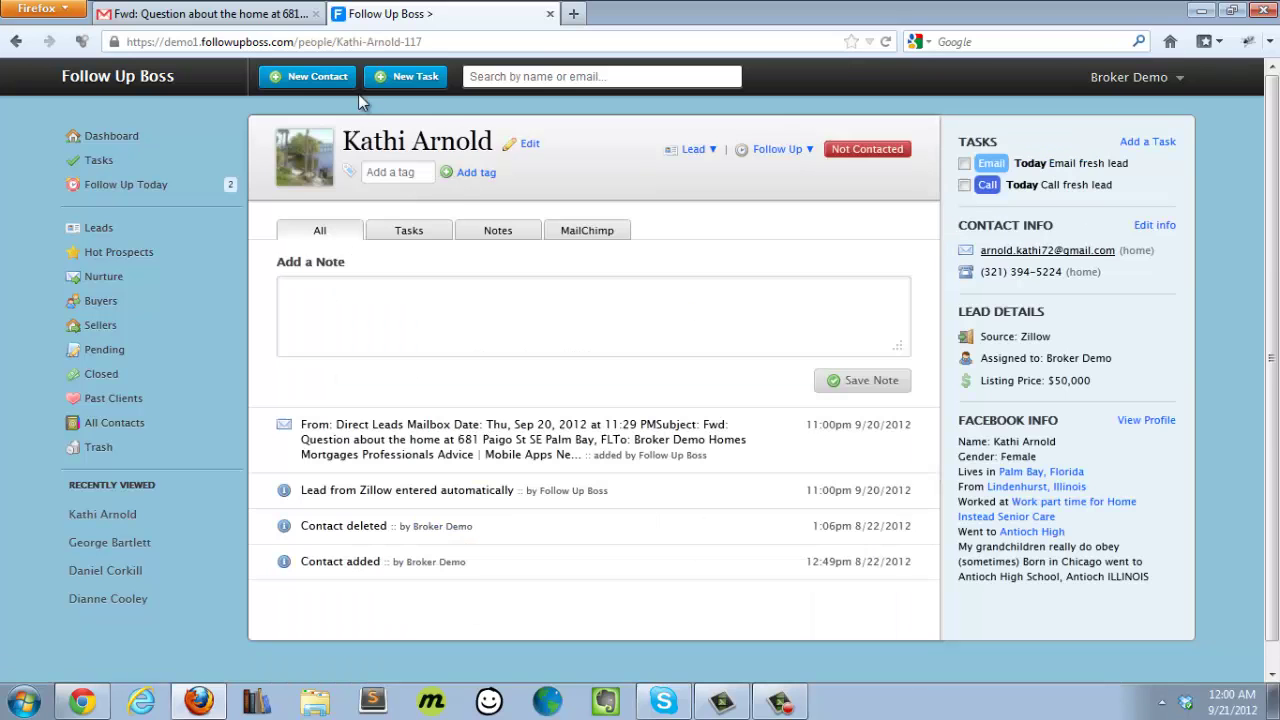
{"action": "left_click", "coordinate": [225, 12]}
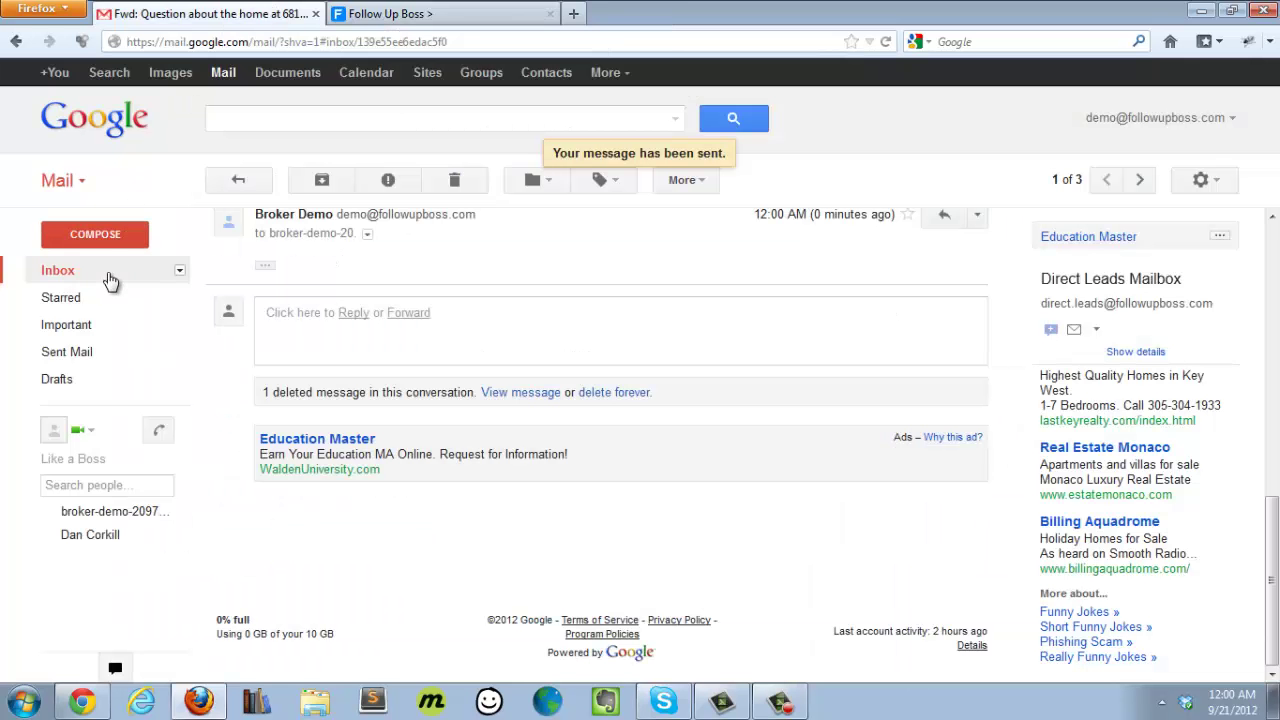
{"action": "left_click", "coordinate": [110, 280]}
{"action": "left_click", "coordinate": [320, 181]}
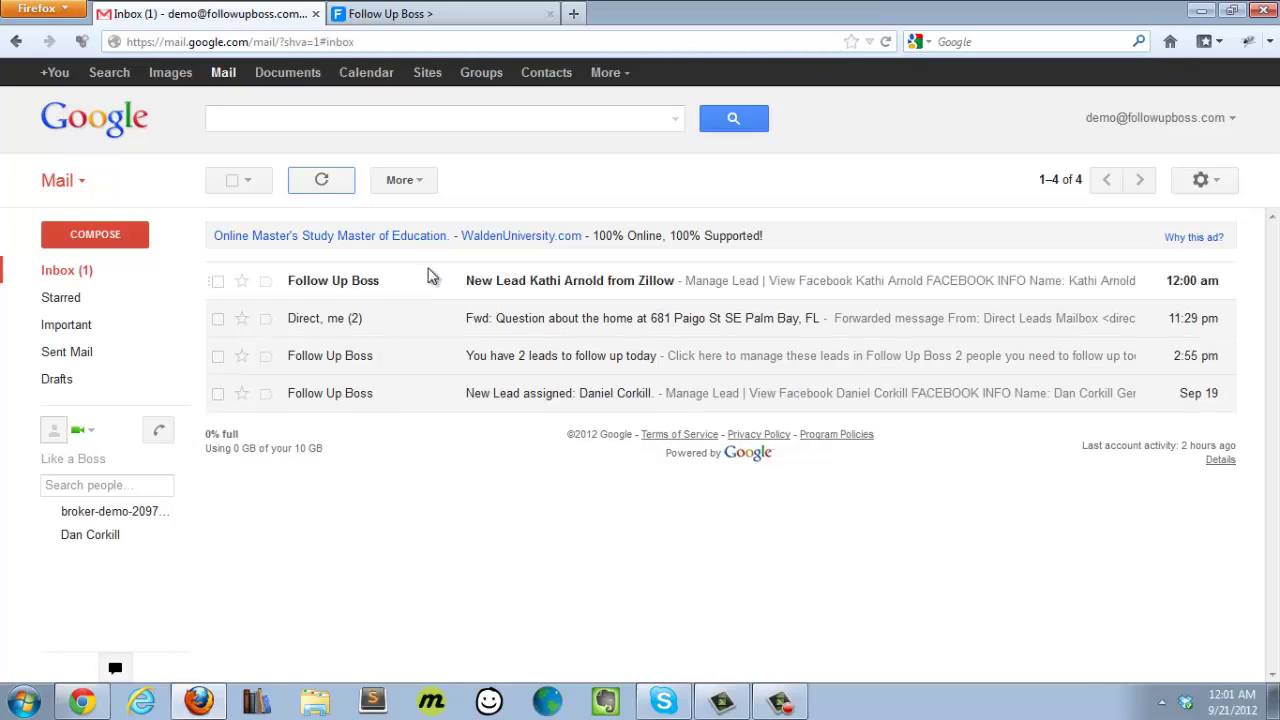
{"action": "left_click", "coordinate": [430, 278]}
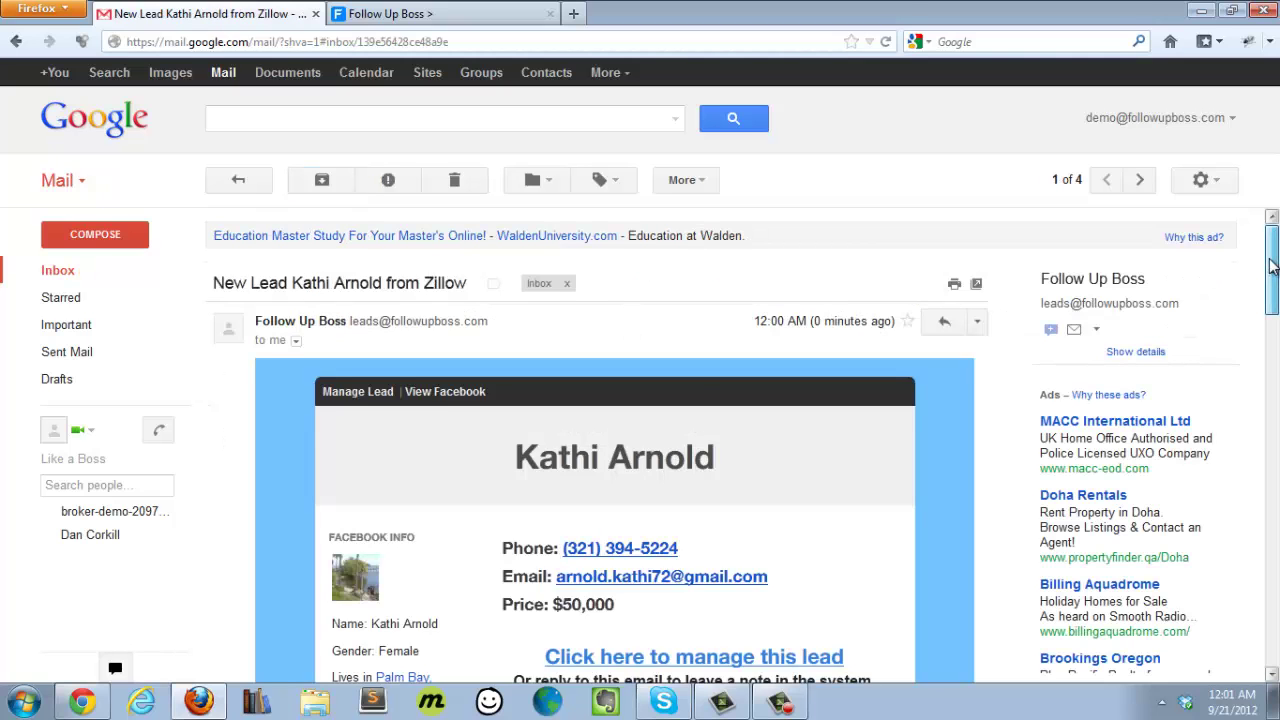
{"action": "left_click_drag", "start_coordinate": [1273, 266], "coordinate": [1272, 310]}
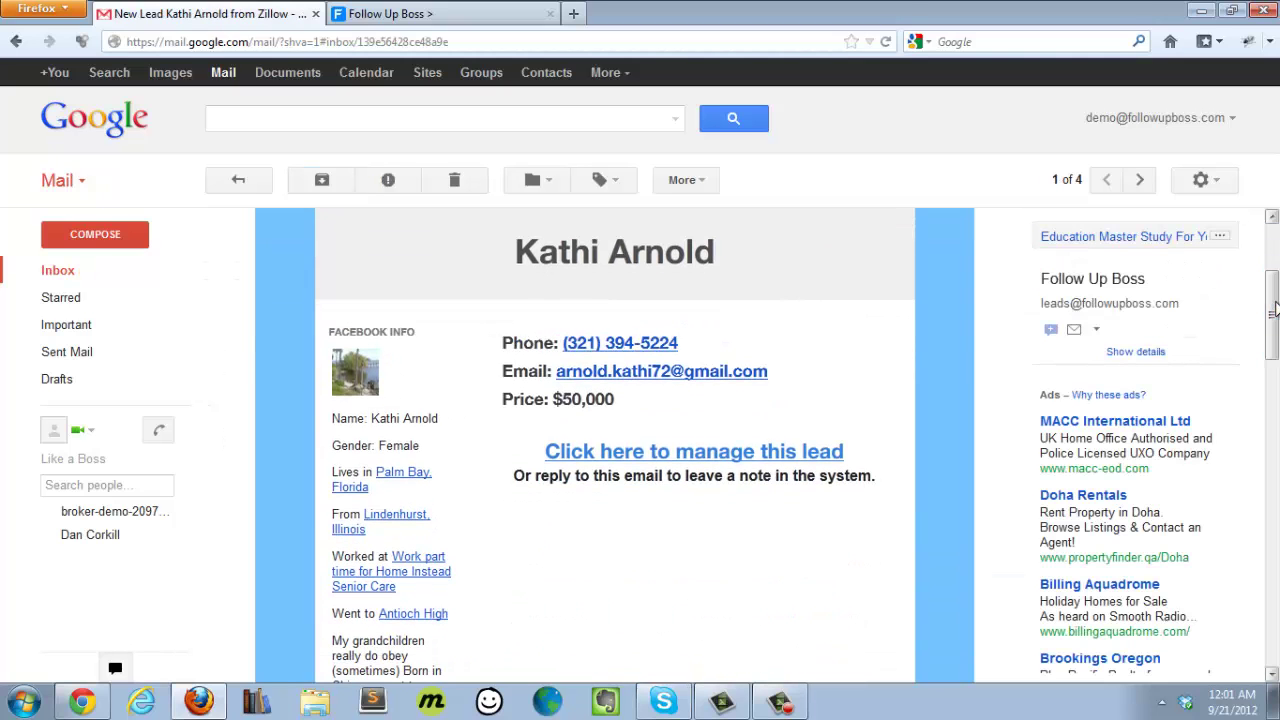
{"action": "scroll", "coordinate": [840, 370], "scroll_direction": "down", "scroll_amount": 3}
{"action": "scroll", "coordinate": [840, 370], "scroll_direction": "up", "scroll_amount": 2}
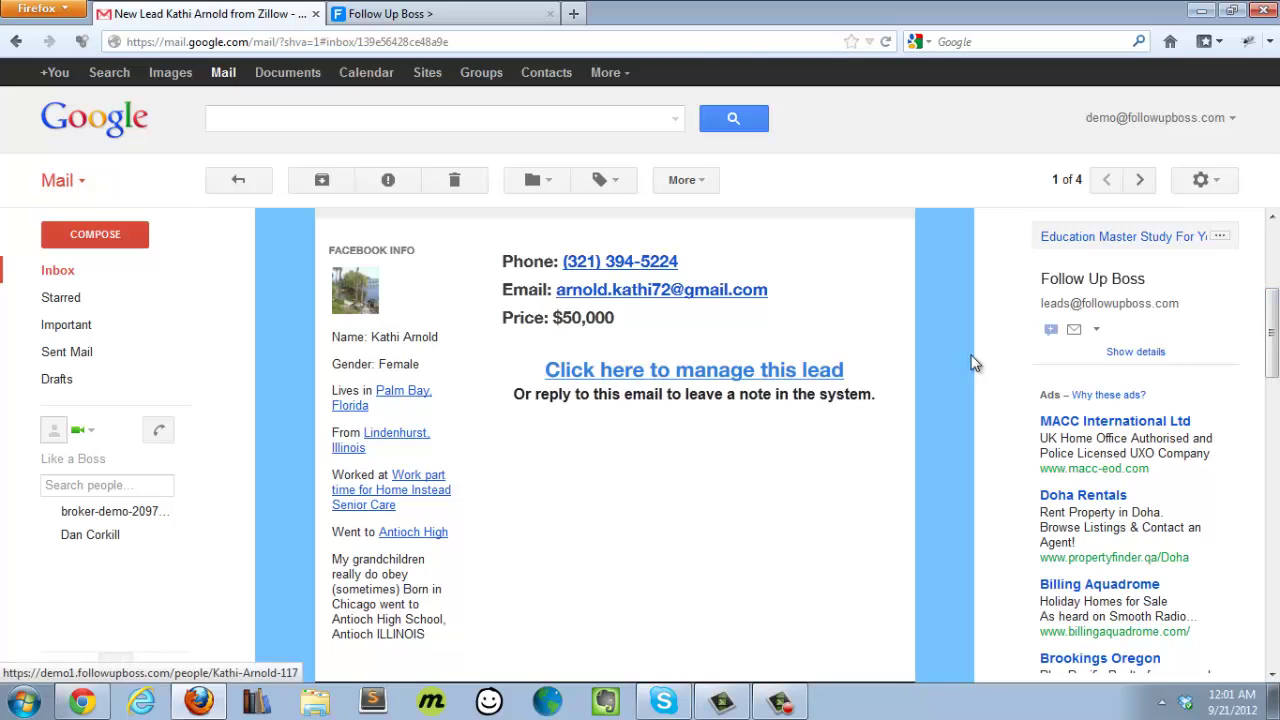
{"action": "mouse_move", "coordinate": [1272, 332]}
{"action": "left_mouse_down"}
{"action": "mouse_move", "coordinate": [1274, 550]}
{"action": "mouse_move", "coordinate": [1274, 260]}
{"action": "left_mouse_up"}
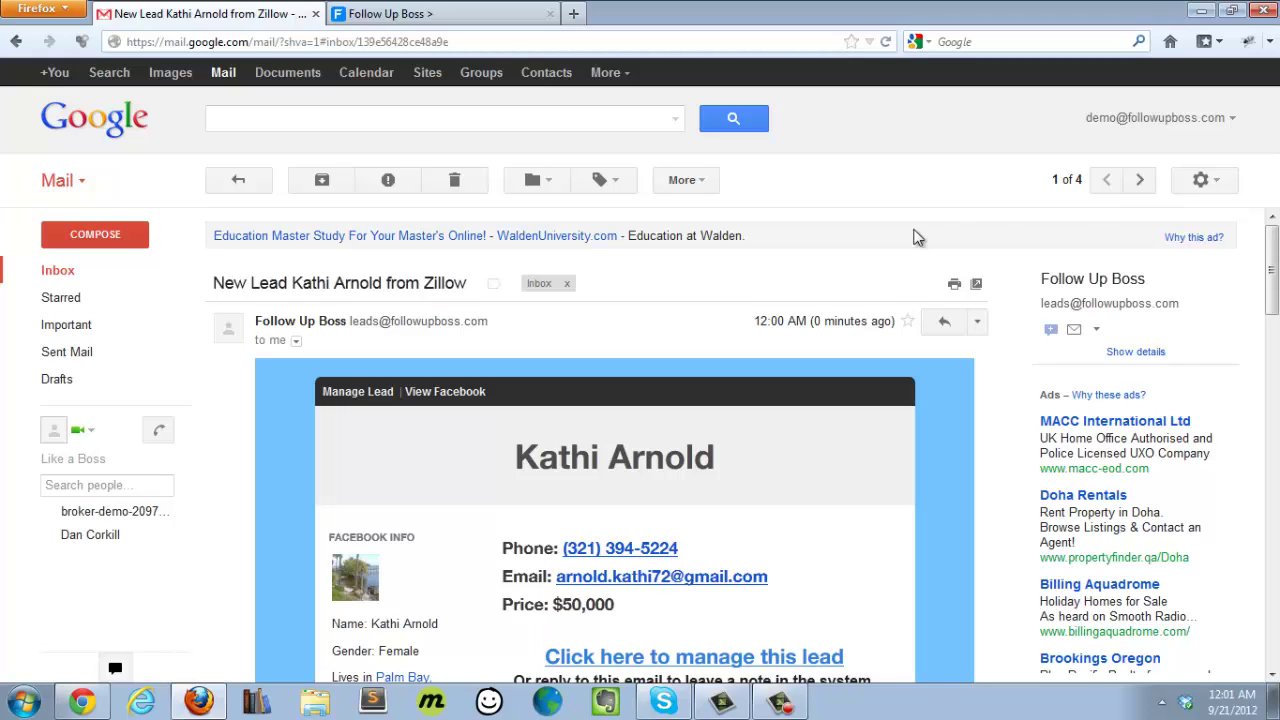
Add the pasted Follow Up Boss leads address under Forwarding and POP/IMAP settings and proceed
{"action": "left_click", "coordinate": [1218, 183]}
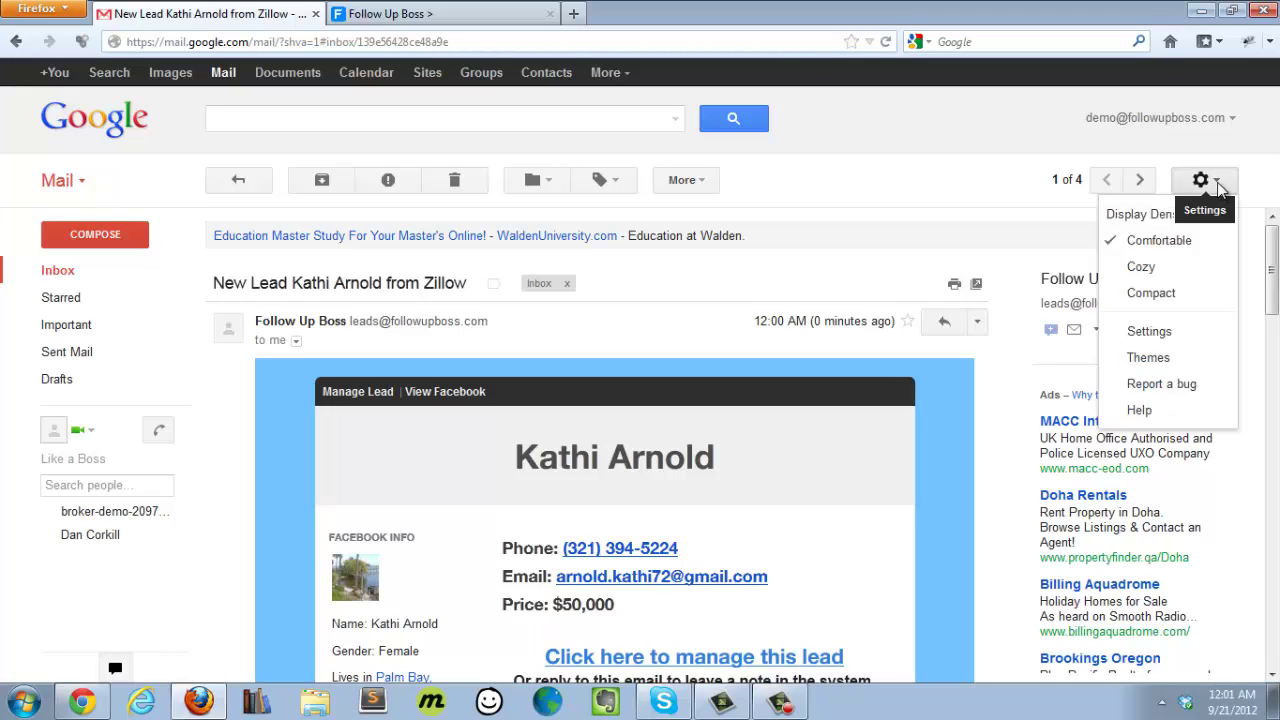
{"action": "left_click", "coordinate": [1150, 332]}
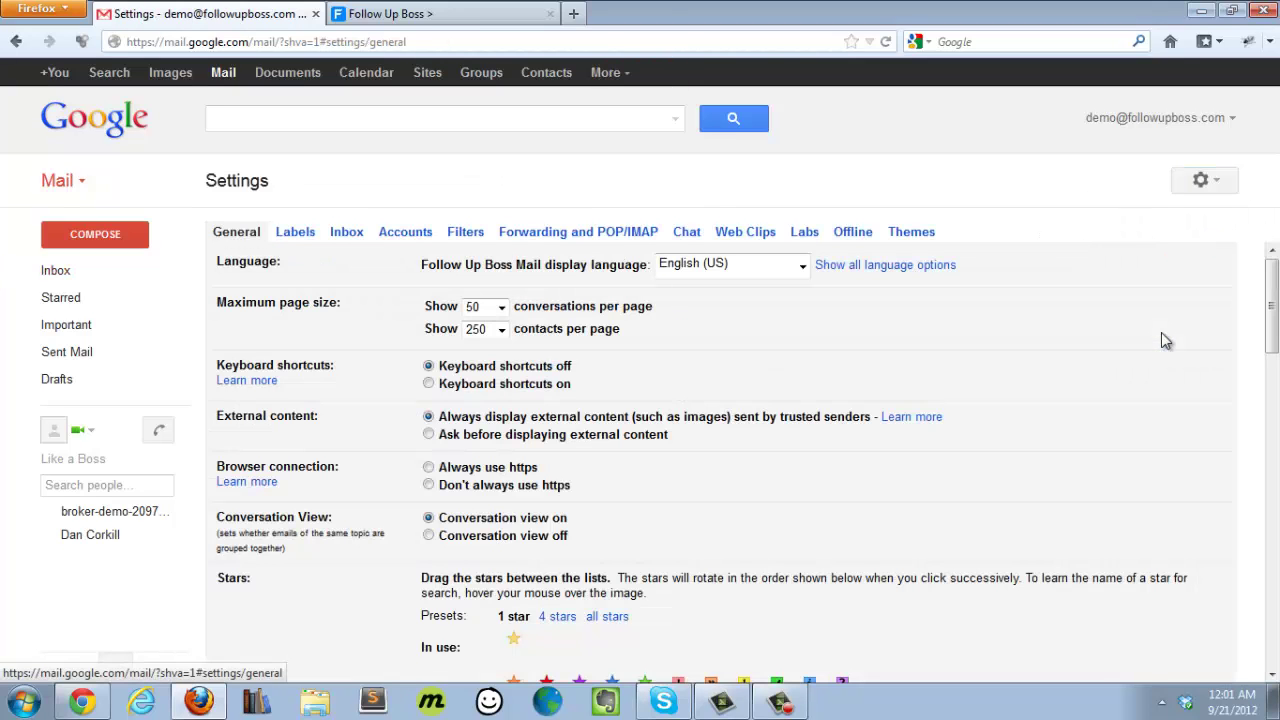
{"action": "left_click", "coordinate": [620, 240]}
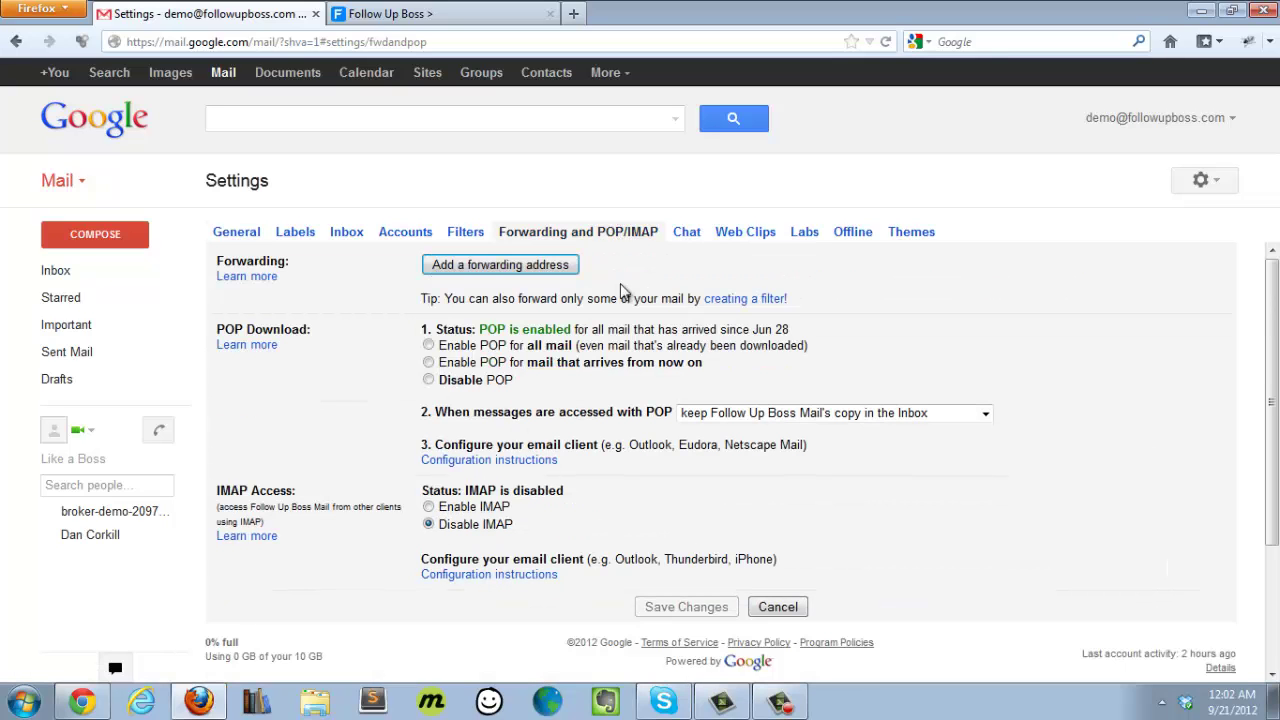
{"action": "left_click", "coordinate": [559, 268]}
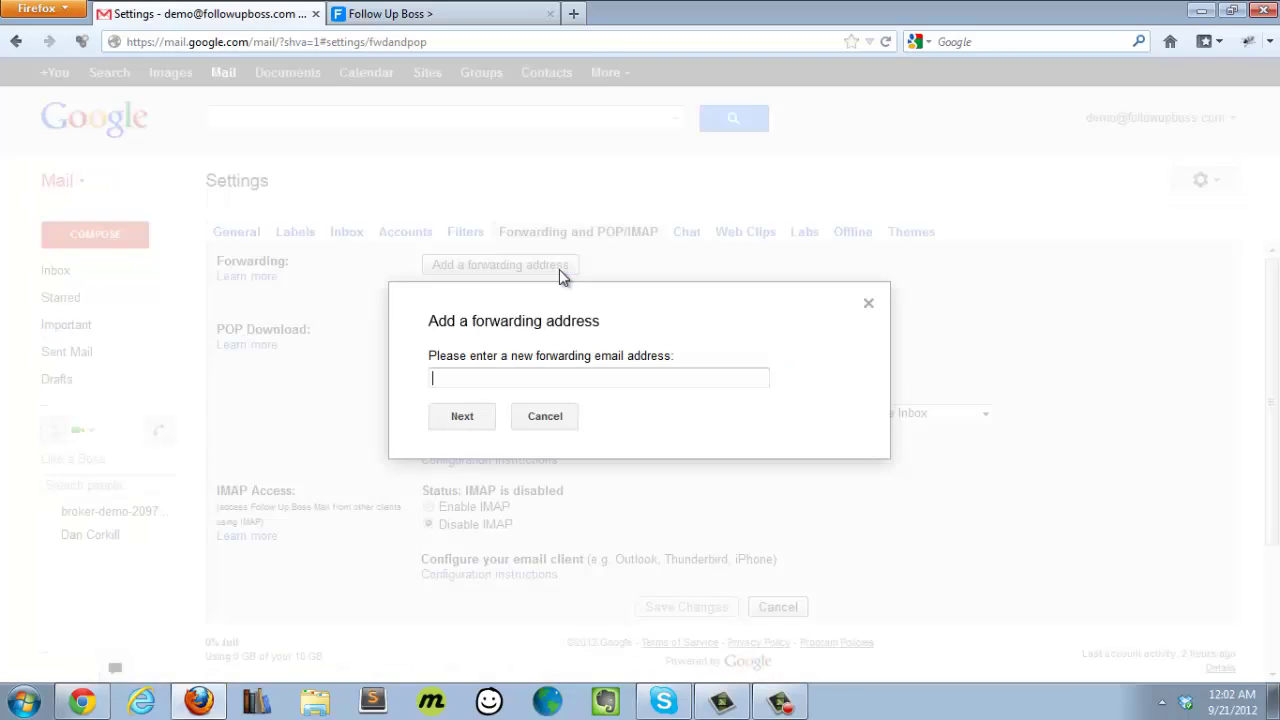
{"action": "key", "text": "ctrl+v"}
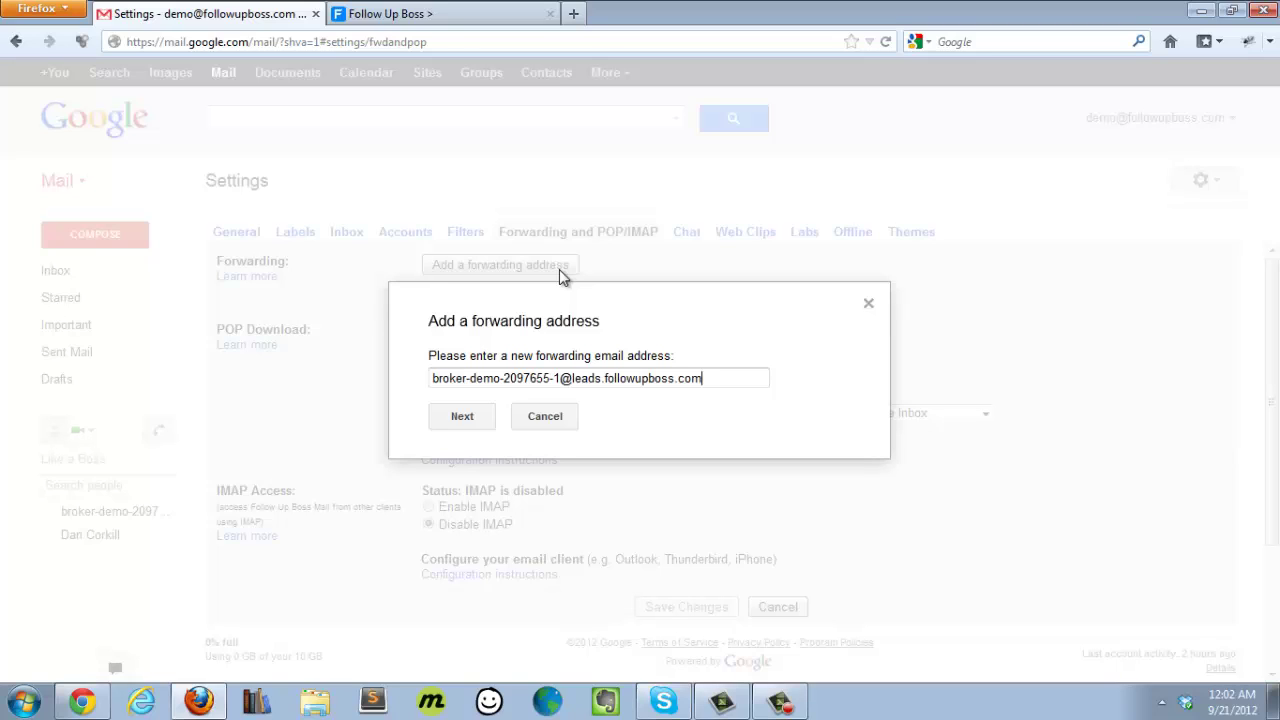
{"action": "left_click", "coordinate": [462, 416]}
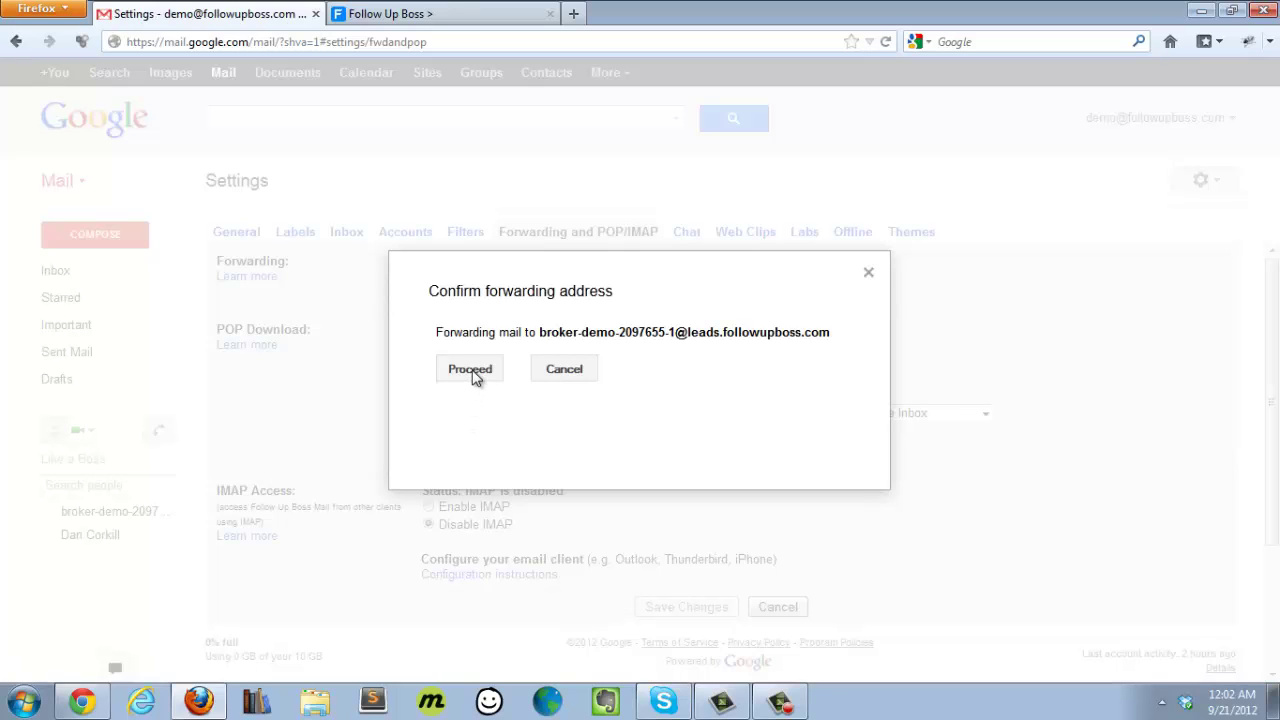
{"action": "left_click", "coordinate": [476, 377]}
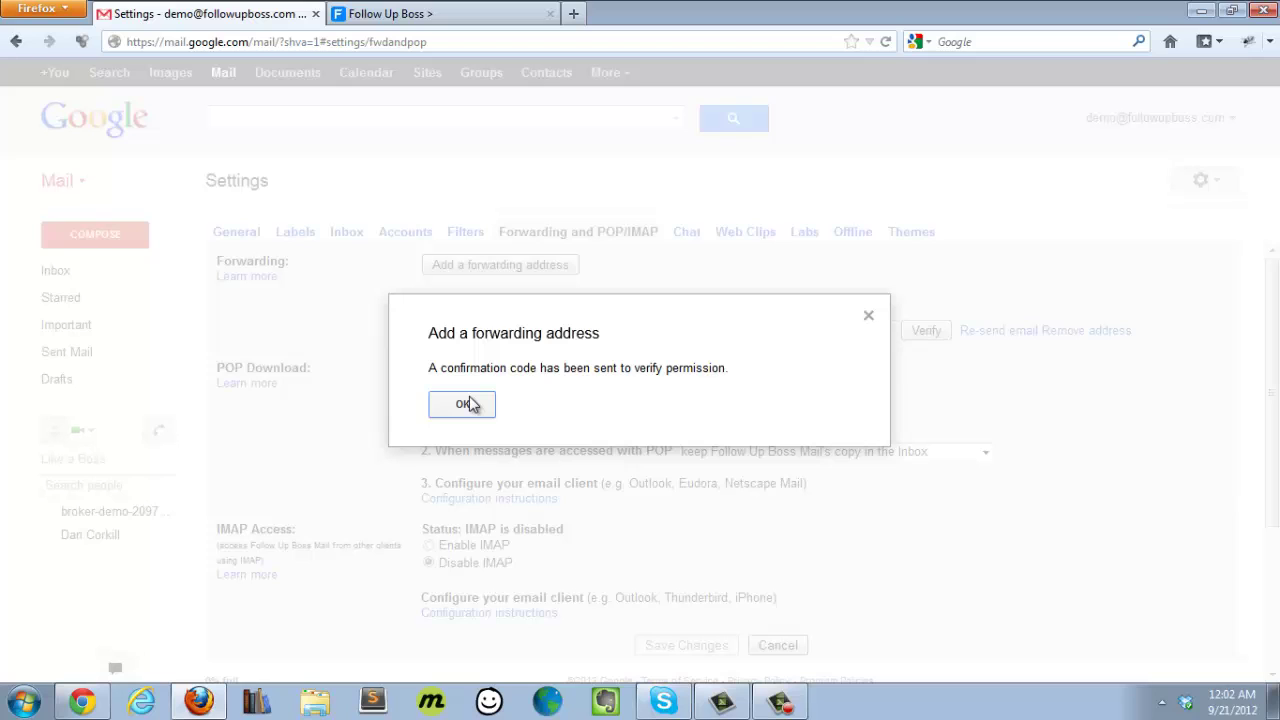
{"action": "left_click", "coordinate": [463, 404]}
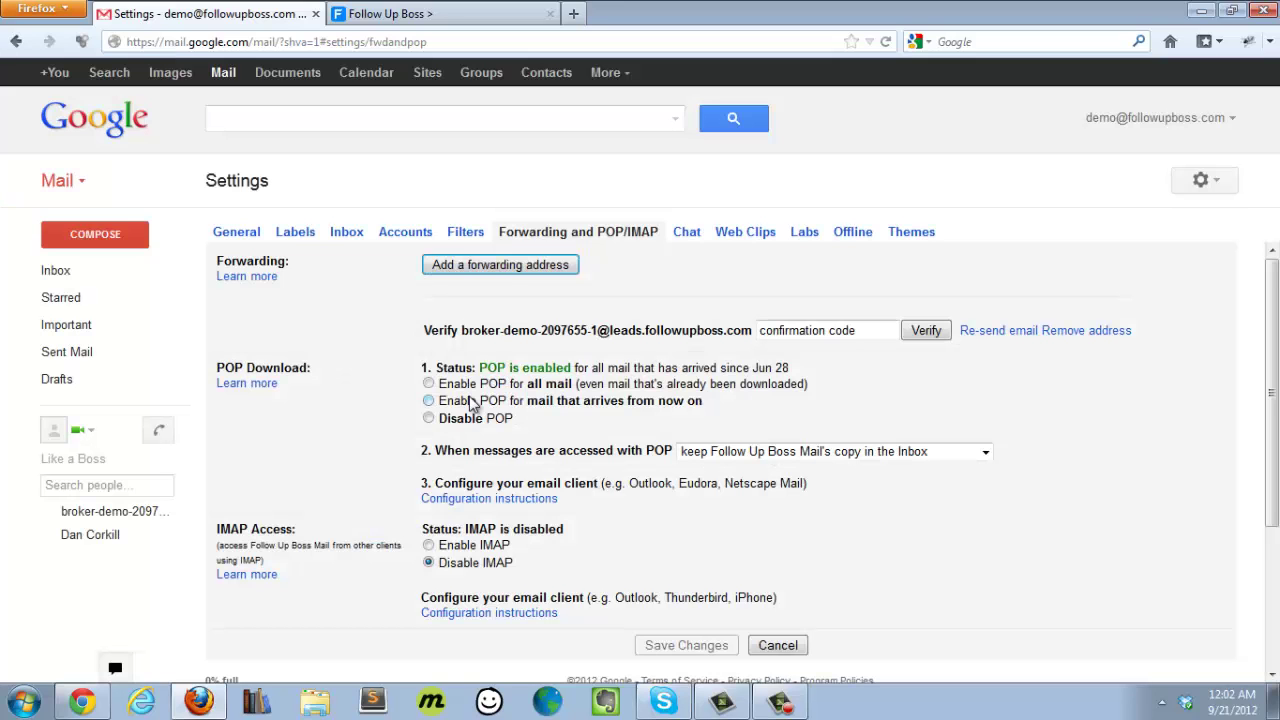
Refresh the inbox repeatedly until the Follow Up Boss Forwarding Confirmation email shows up unread
{"action": "left_click", "coordinate": [136, 283]}
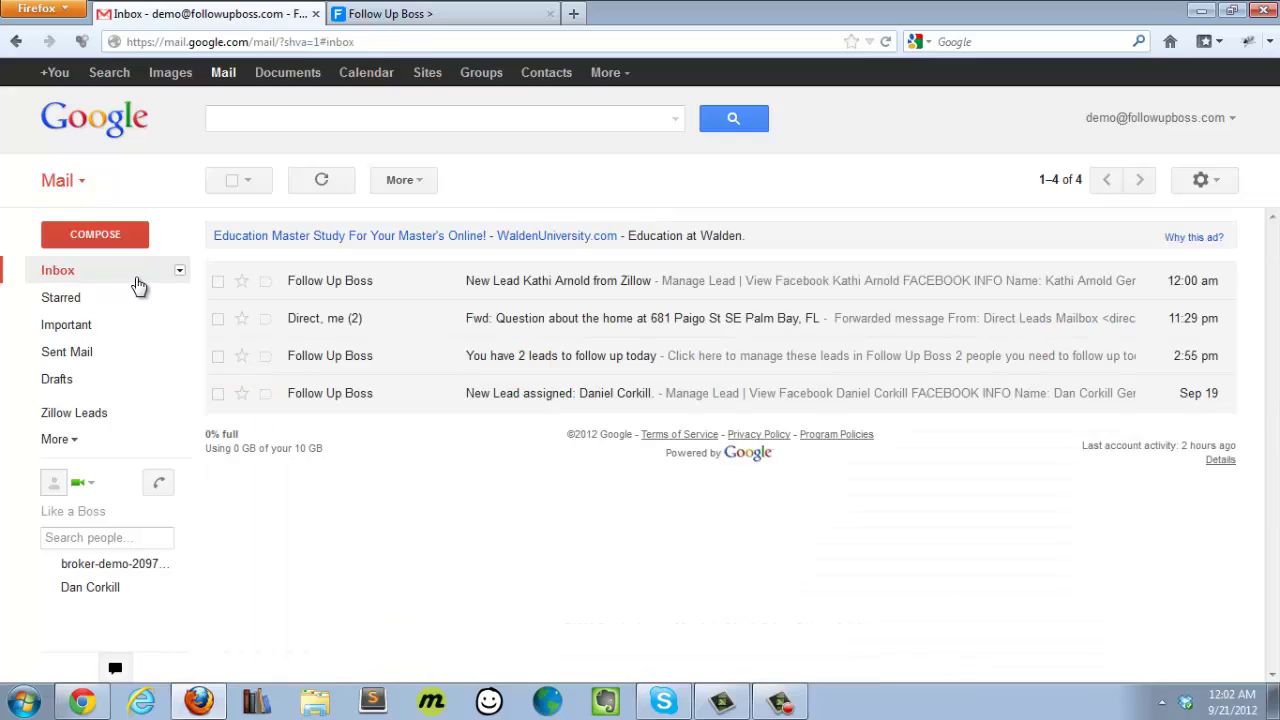
{"action": "left_click", "coordinate": [322, 186]}
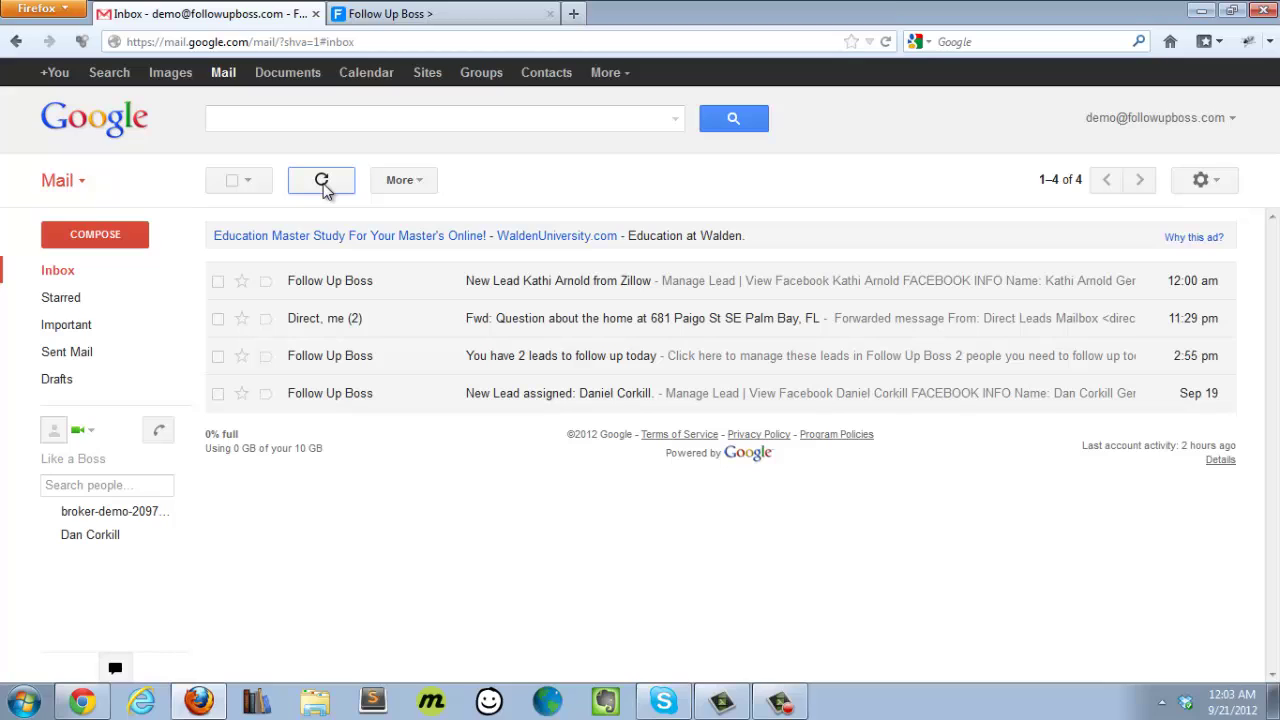
{"action": "left_click", "coordinate": [323, 186]}
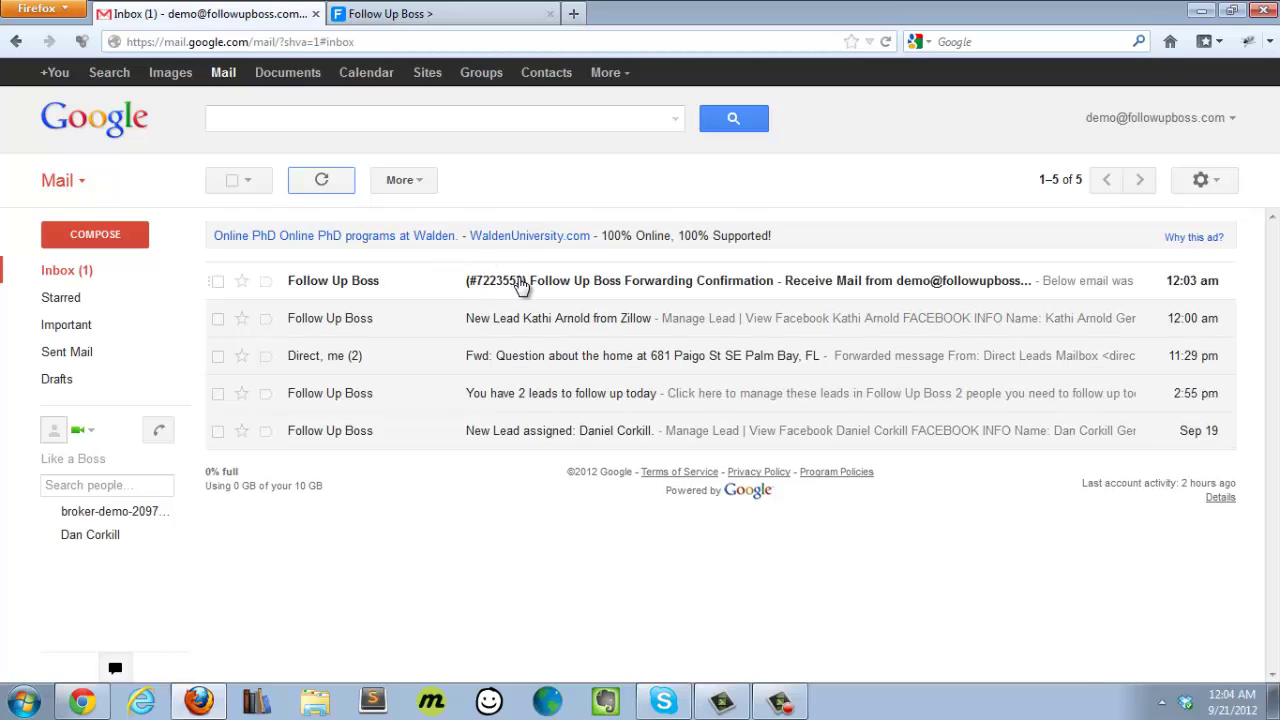
{"action": "left_click", "coordinate": [521, 285]}
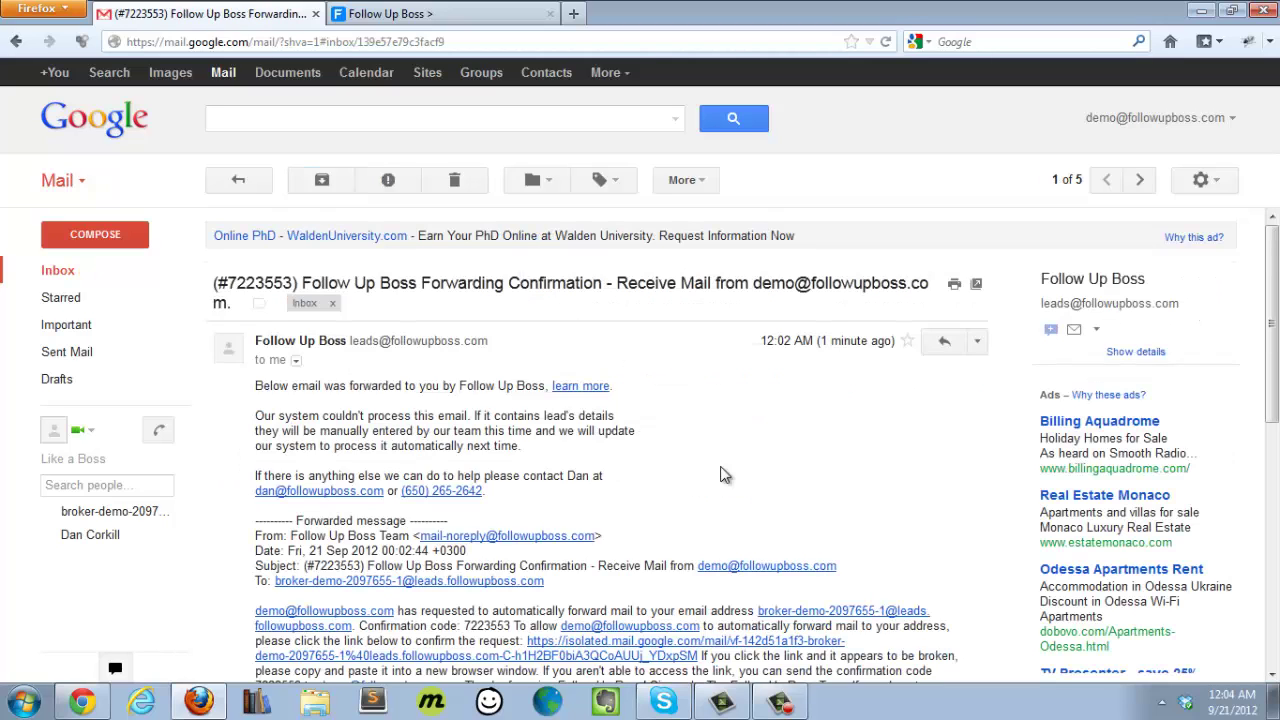
{"action": "scroll", "coordinate": [725, 474], "scroll_direction": "down", "scroll_amount": 3}
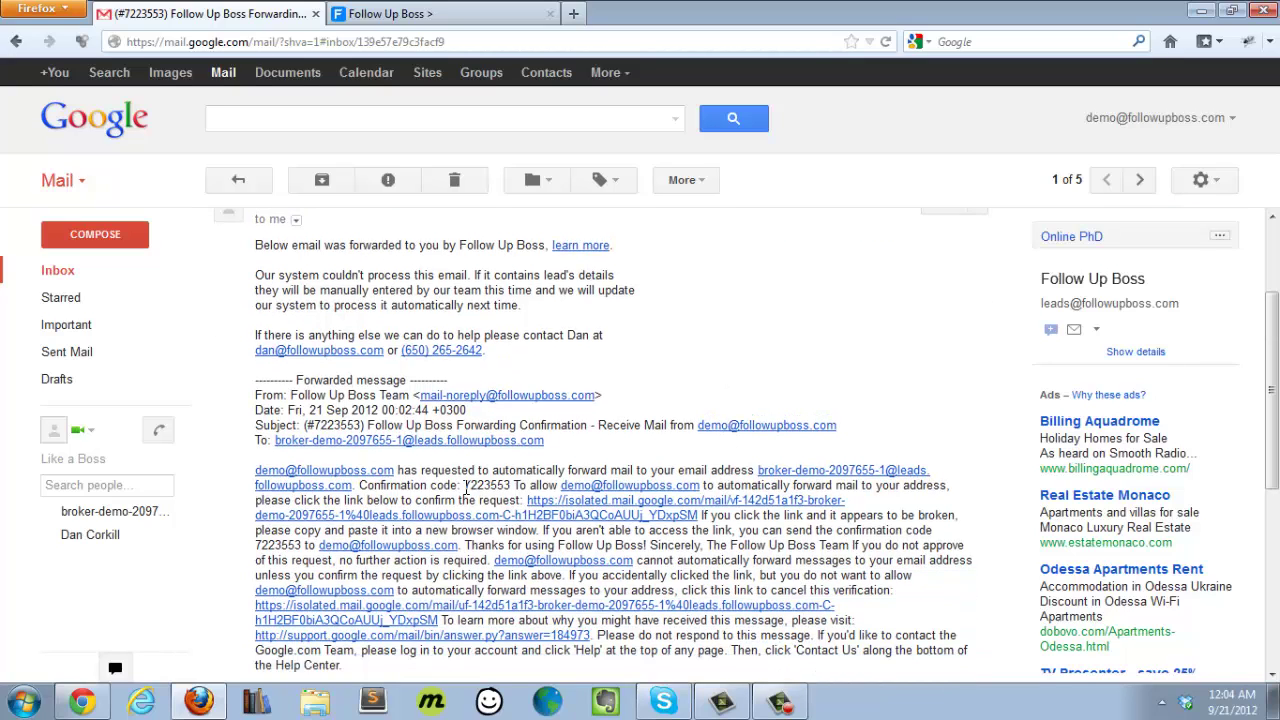
{"action": "left_click_drag", "start_coordinate": [465, 487], "coordinate": [514, 485]}
{"action": "left_click", "coordinate": [514, 485]}
{"action": "left_click", "coordinate": [548, 522]}
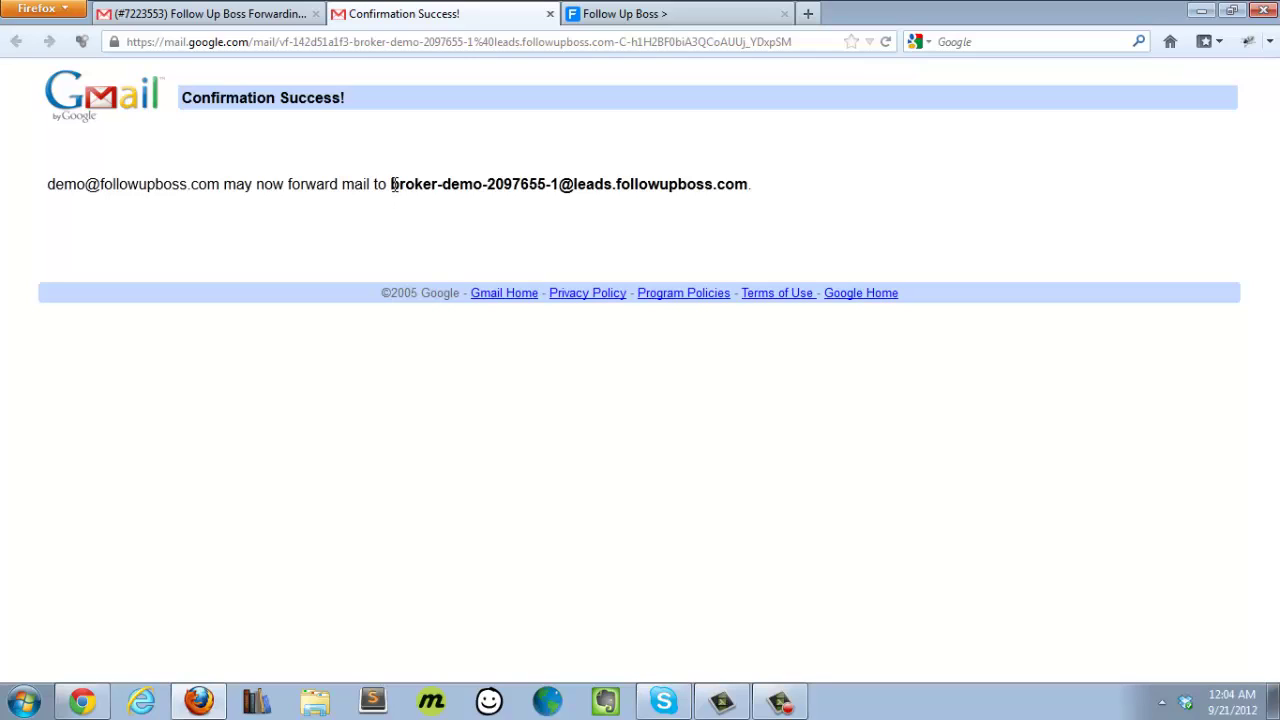
{"action": "left_click", "coordinate": [550, 14]}
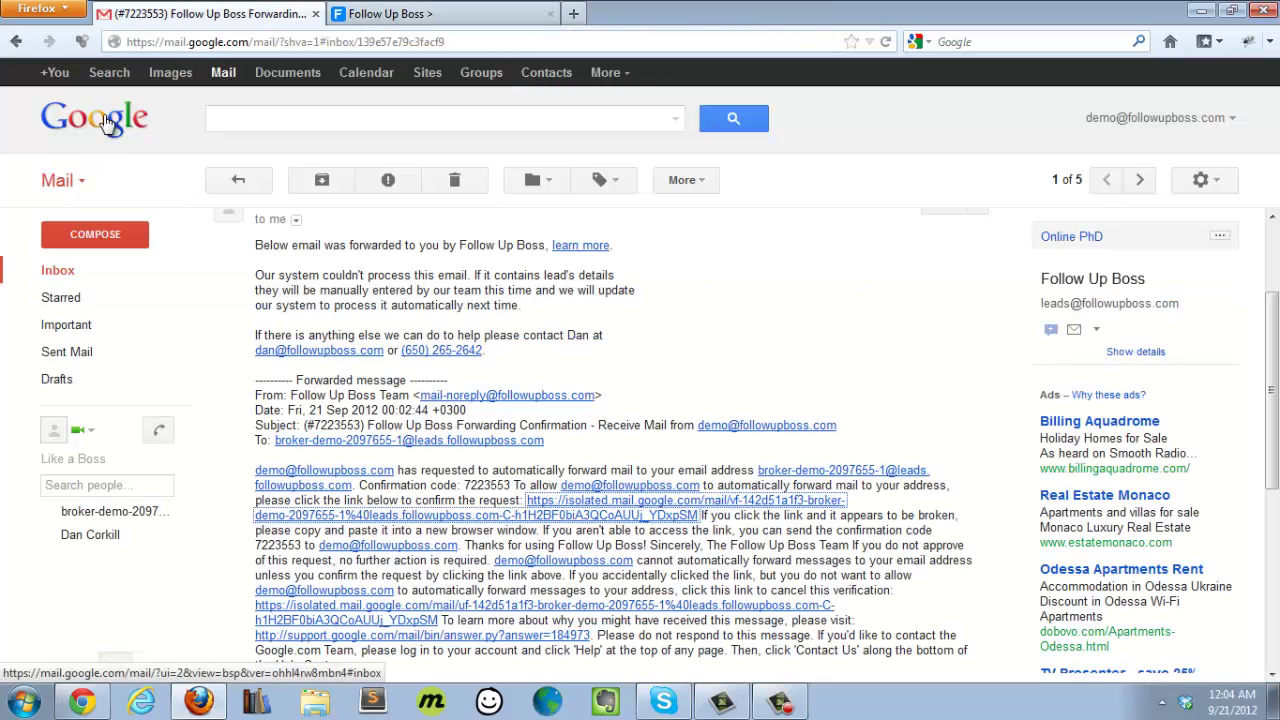
{"action": "left_click", "coordinate": [98, 272]}
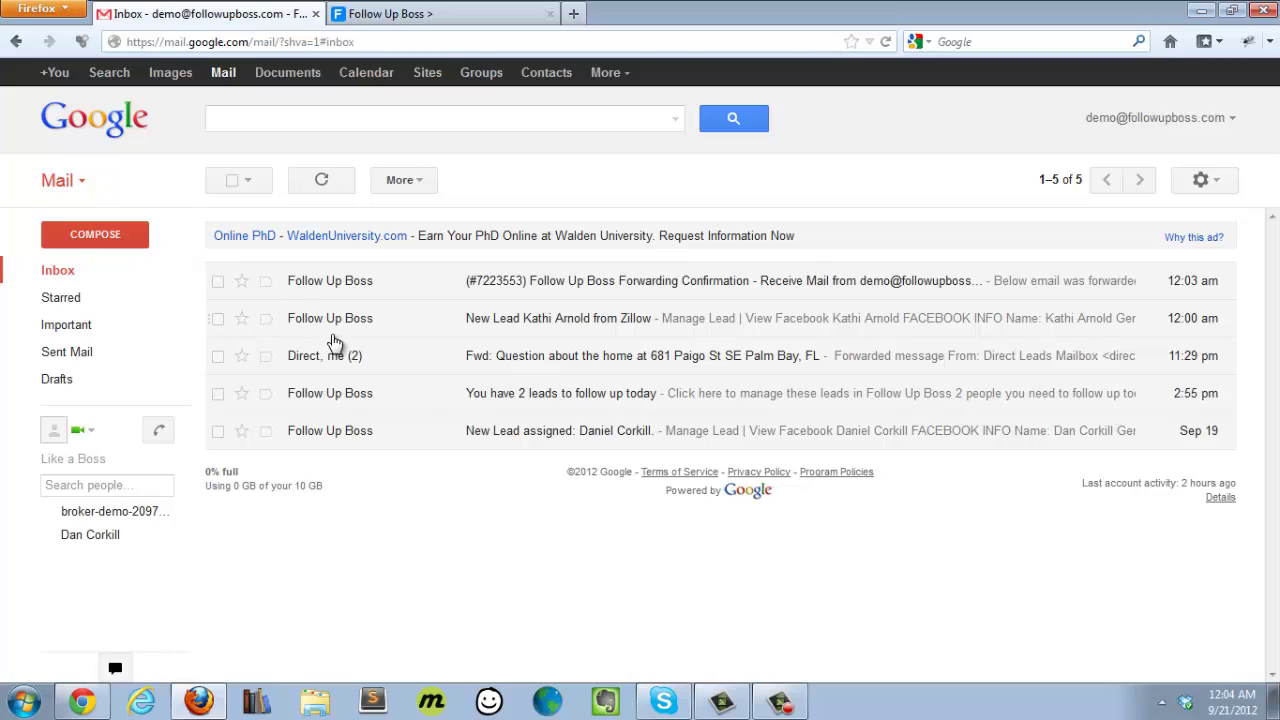
{"action": "left_click", "coordinate": [340, 366]}
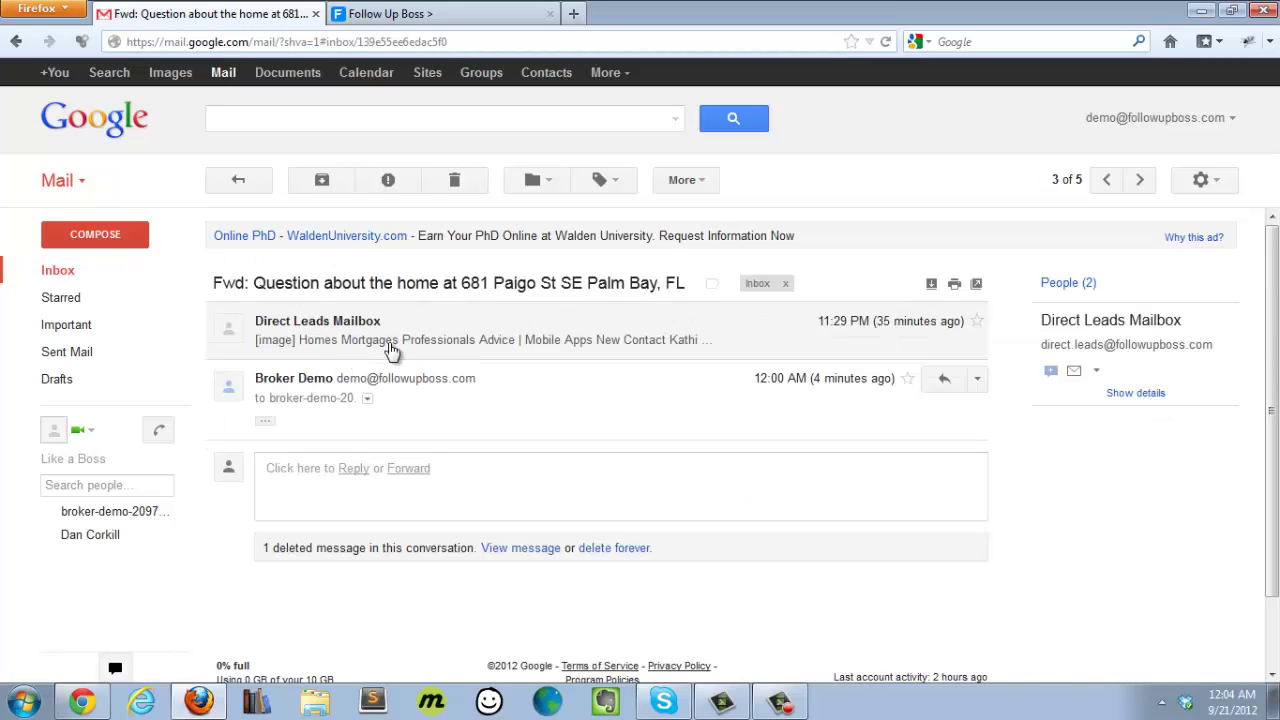
{"action": "left_click", "coordinate": [477, 341]}
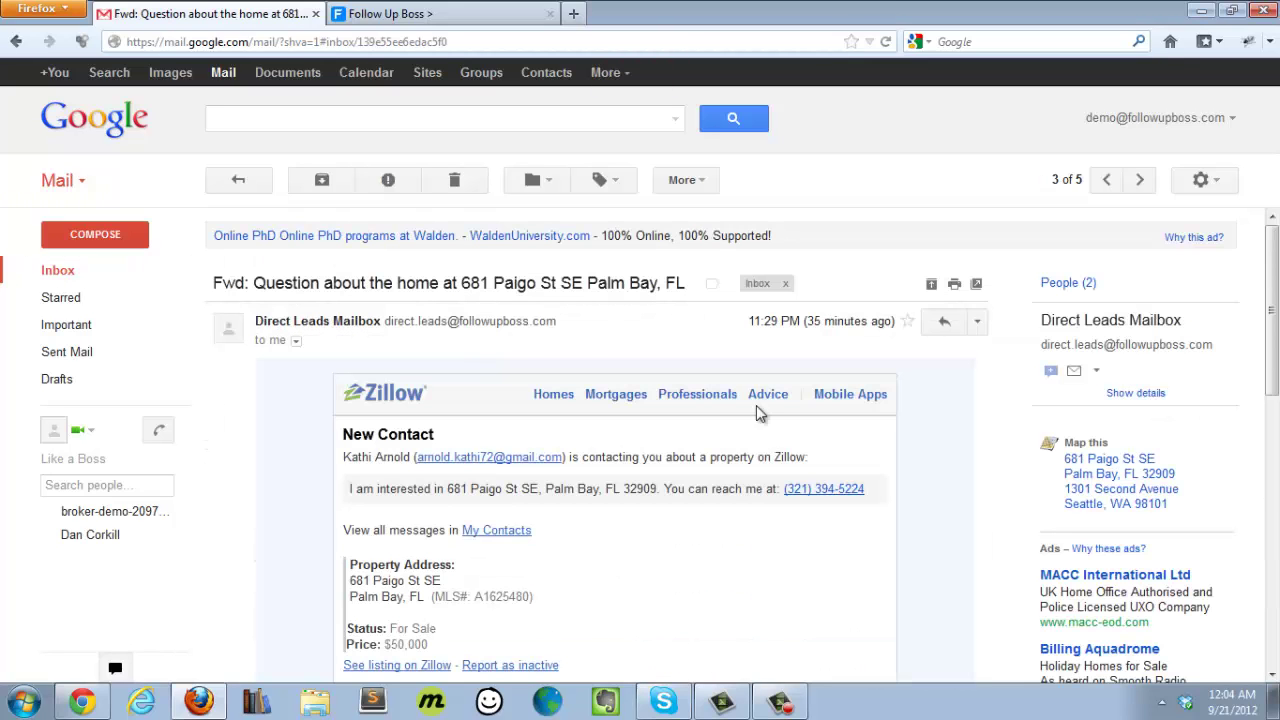
{"action": "left_click", "coordinate": [978, 321]}
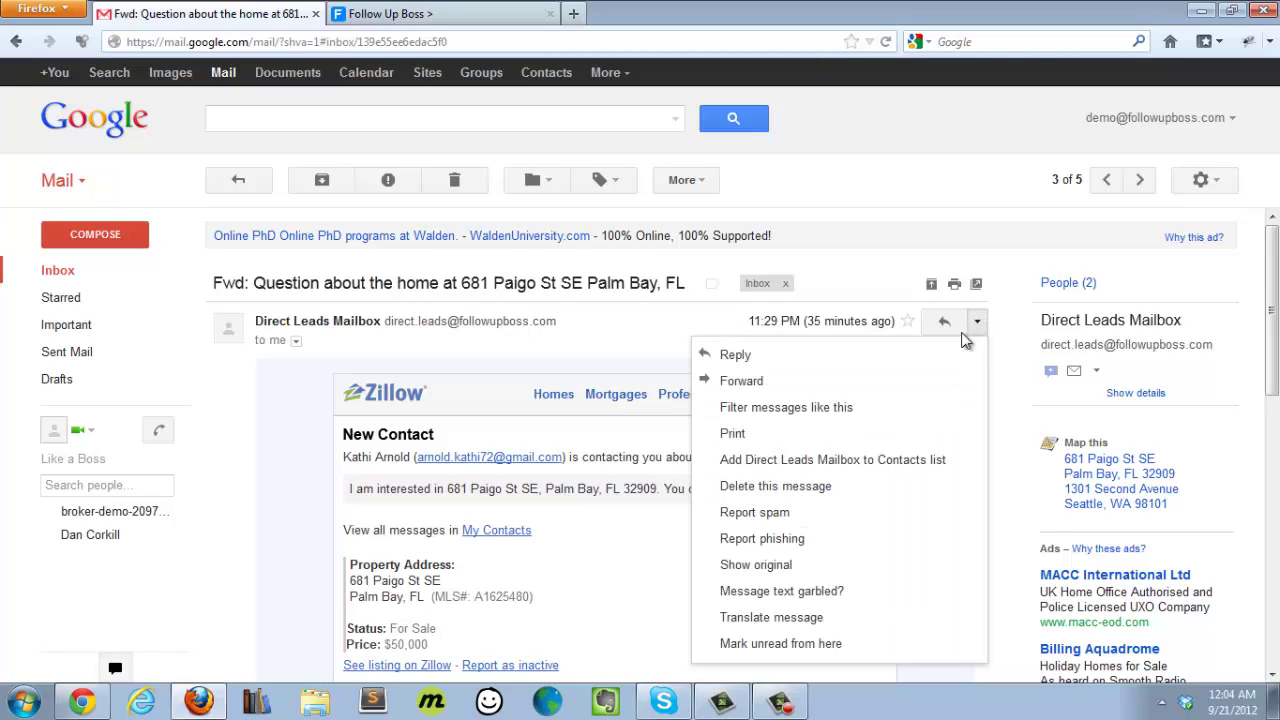
{"action": "left_click", "coordinate": [904, 416]}
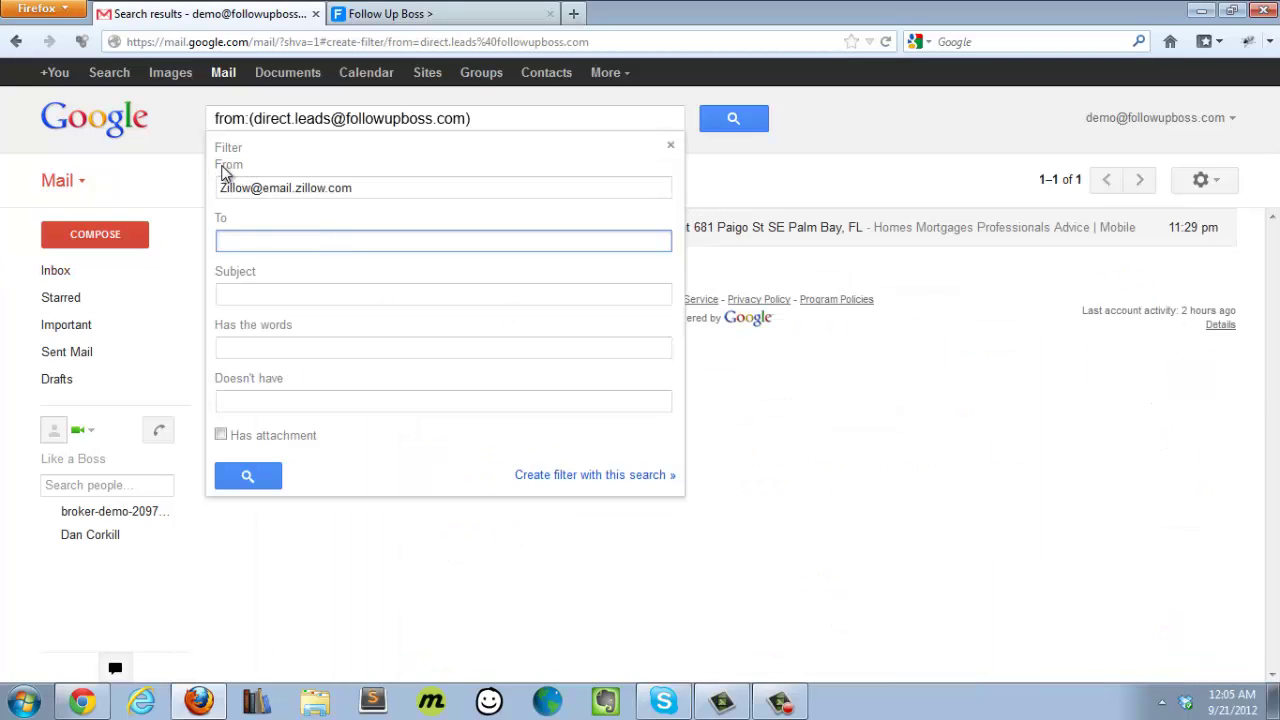
{"action": "left_click", "coordinate": [406, 193]}
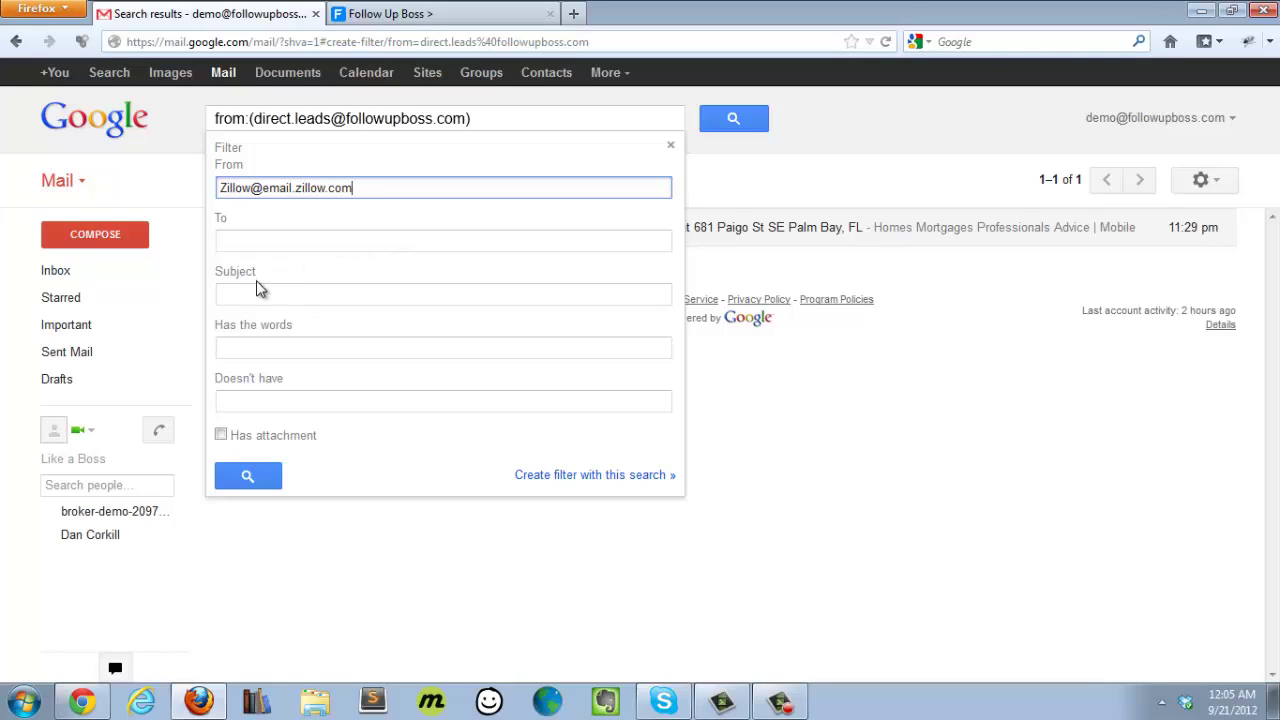
{"action": "left_click", "coordinate": [303, 345]}
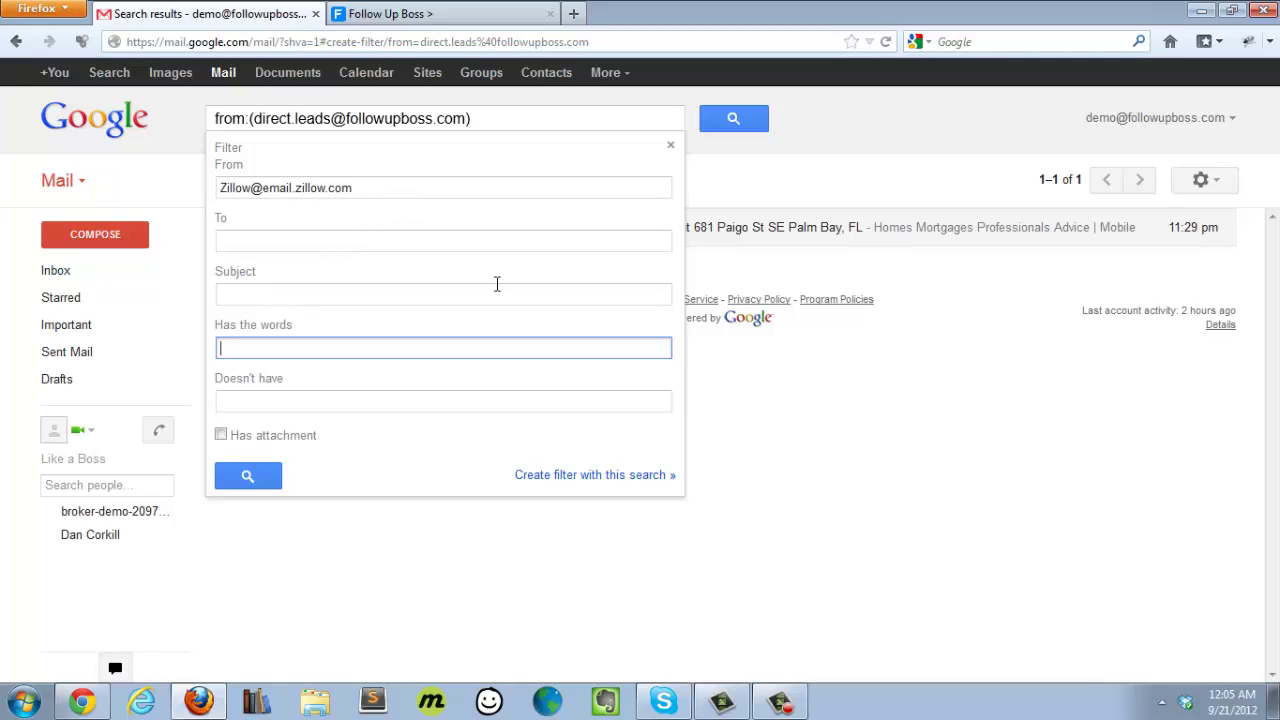
Have the Zillow filter skip the inbox and apply the Zillow Leads label
{"action": "left_click", "coordinate": [584, 477]}
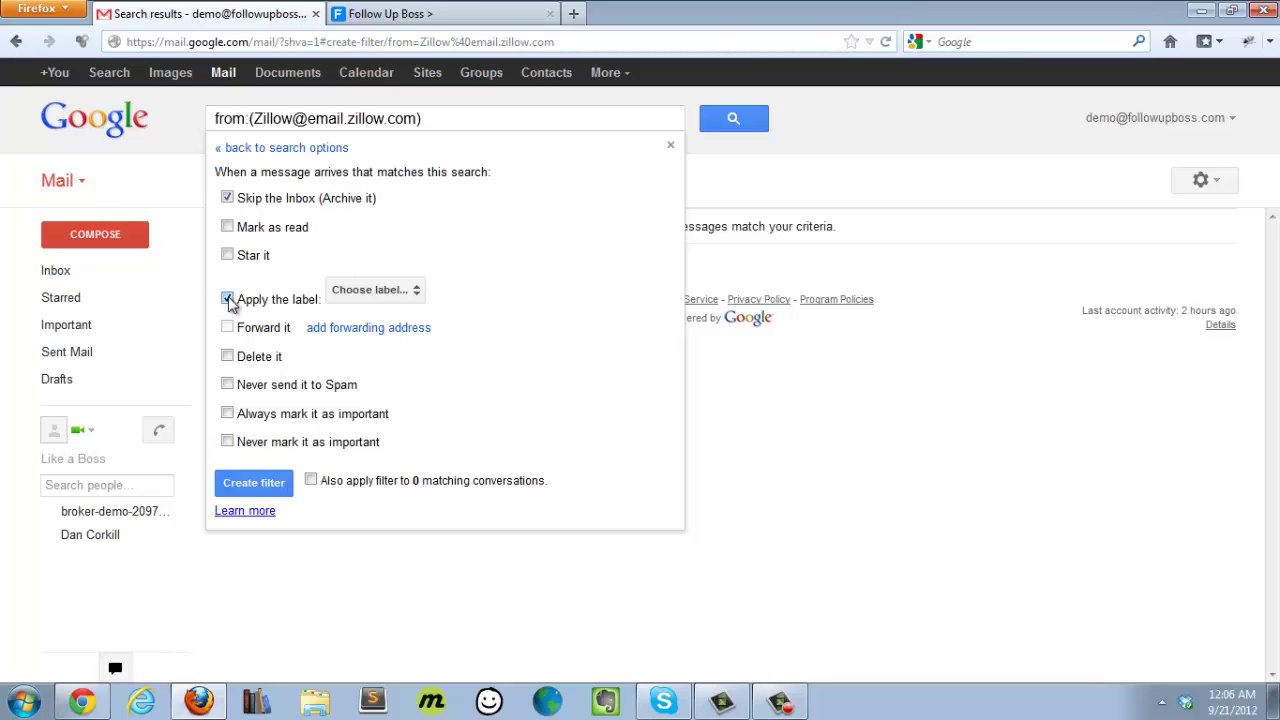
{"action": "left_click", "coordinate": [386, 294]}
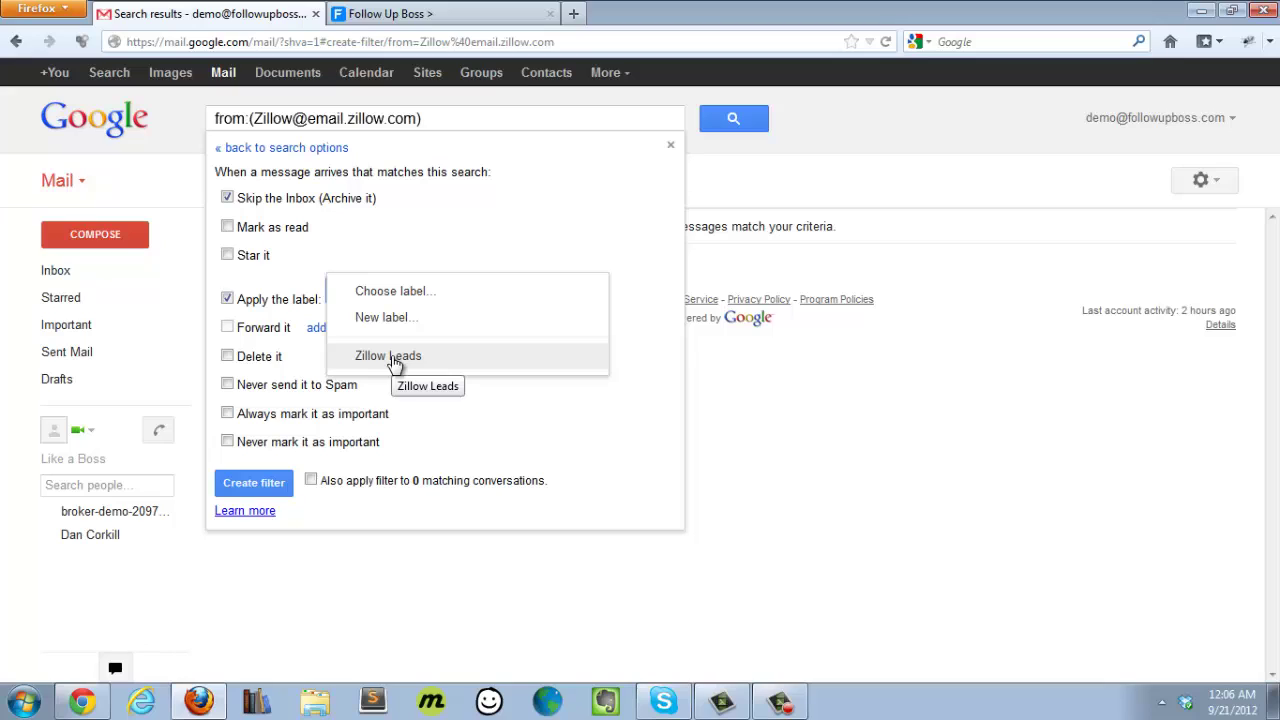
{"action": "left_click", "coordinate": [395, 363]}
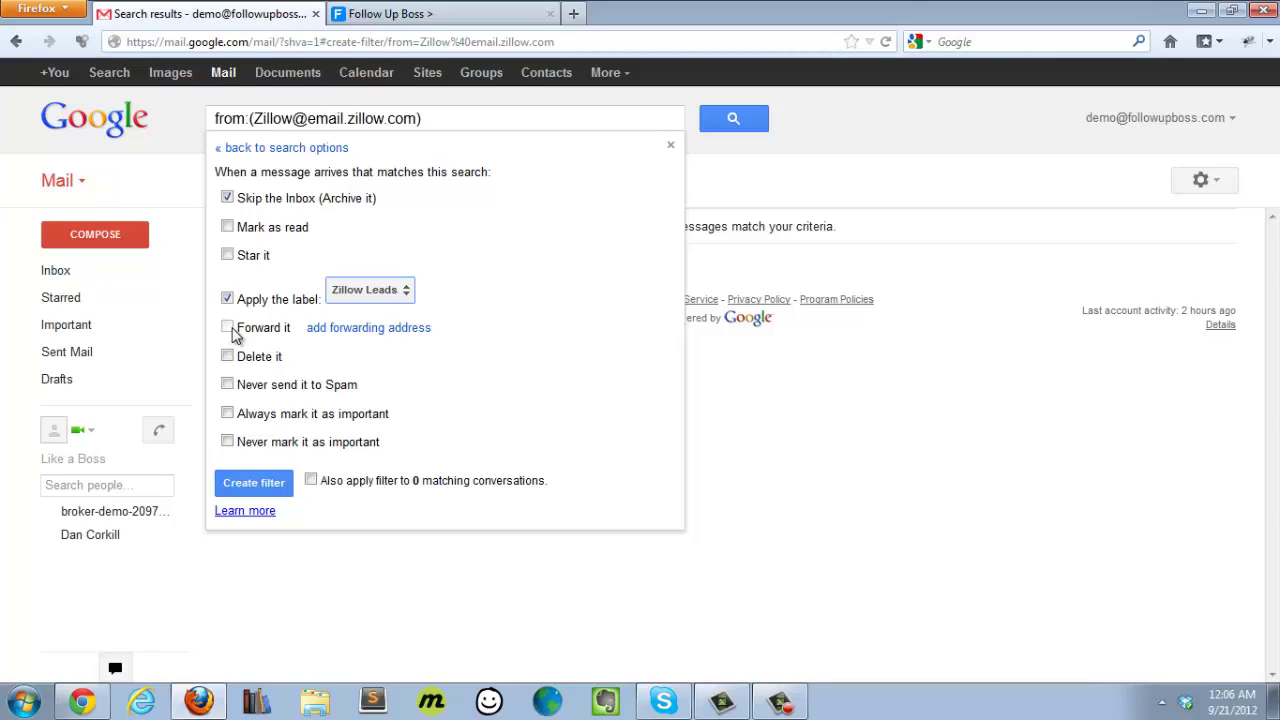
Create the Zillow filter, then go to Gmail Settings from the gear menu
{"action": "left_click", "coordinate": [253, 483]}
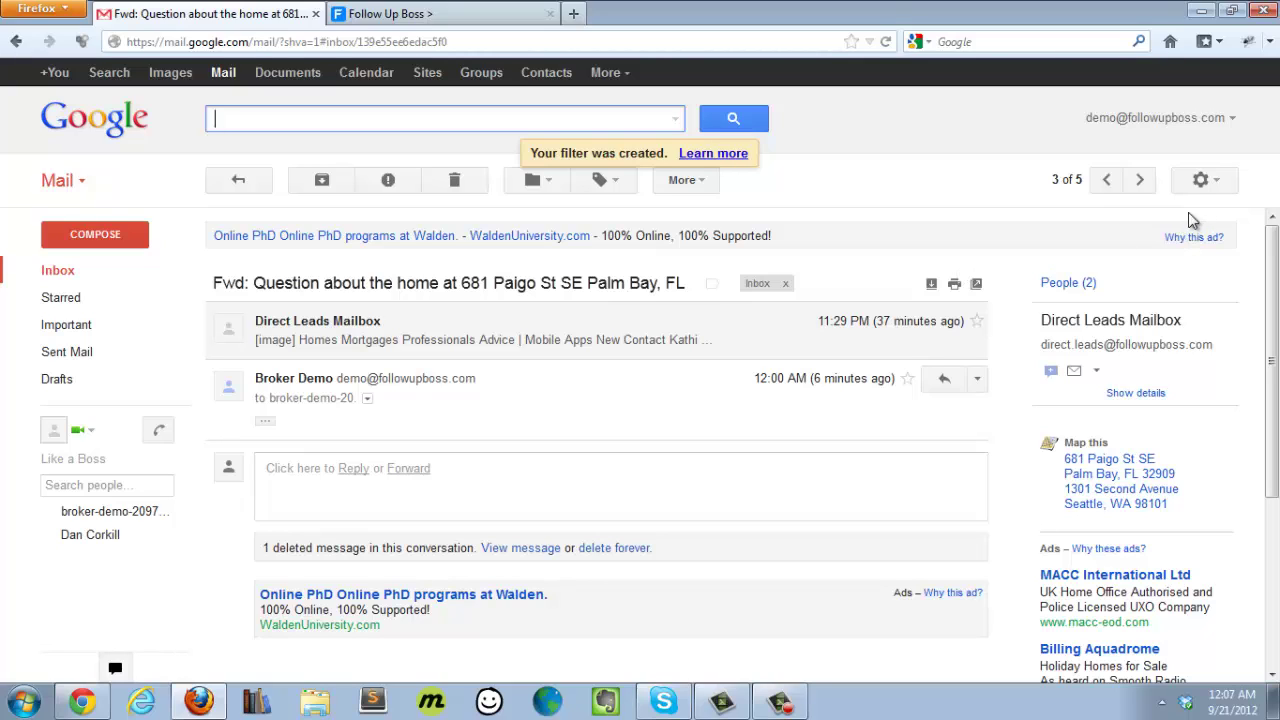
{"action": "left_click", "coordinate": [1203, 180]}
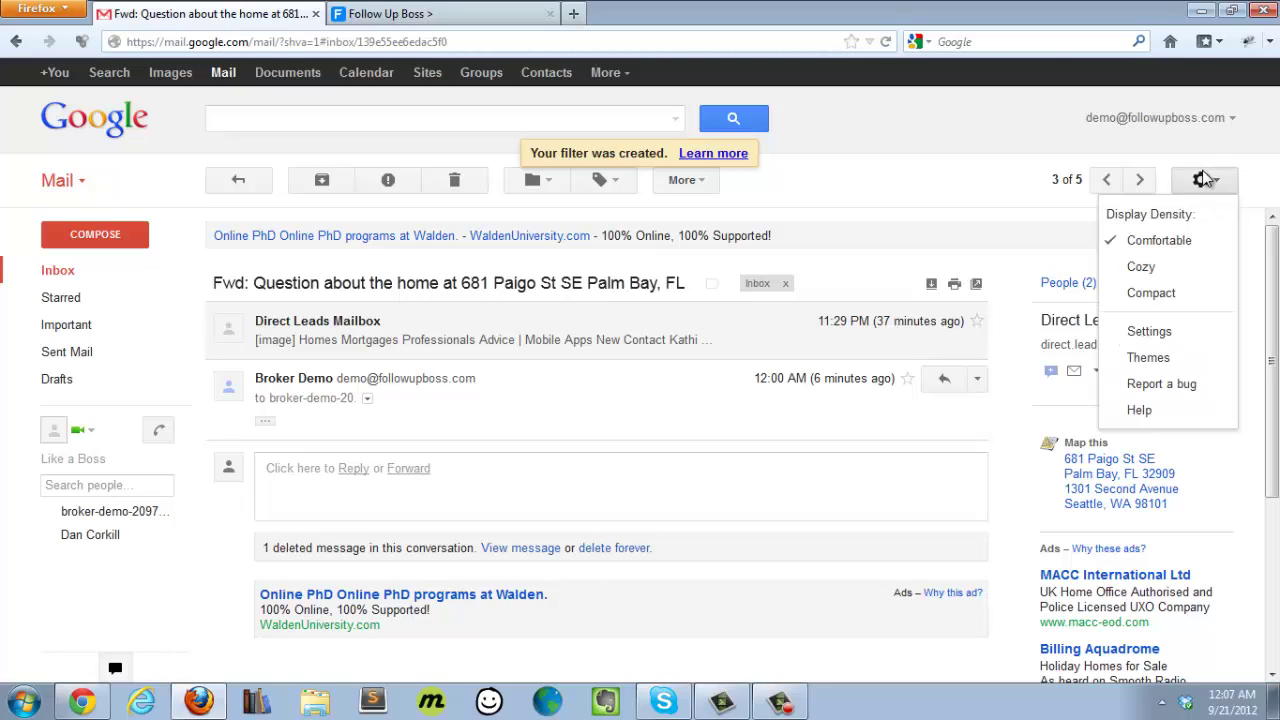
{"action": "left_click", "coordinate": [1149, 331]}
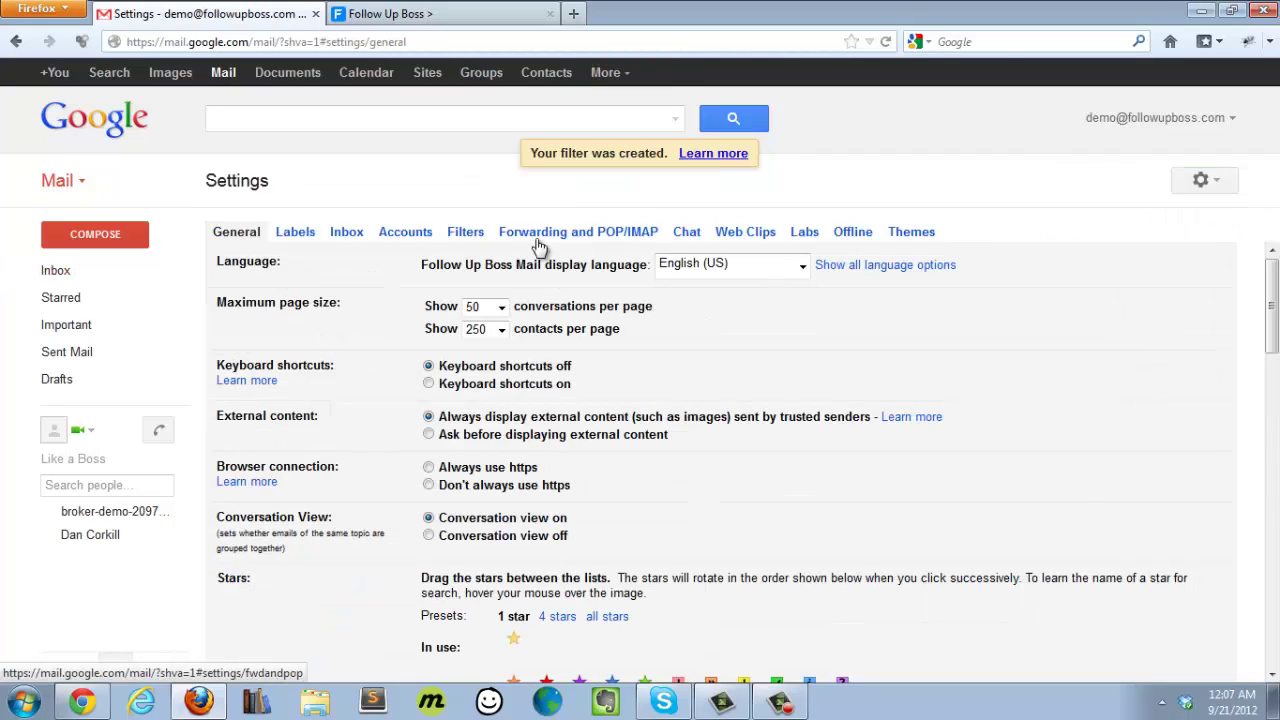
{"action": "left_click", "coordinate": [476, 236]}
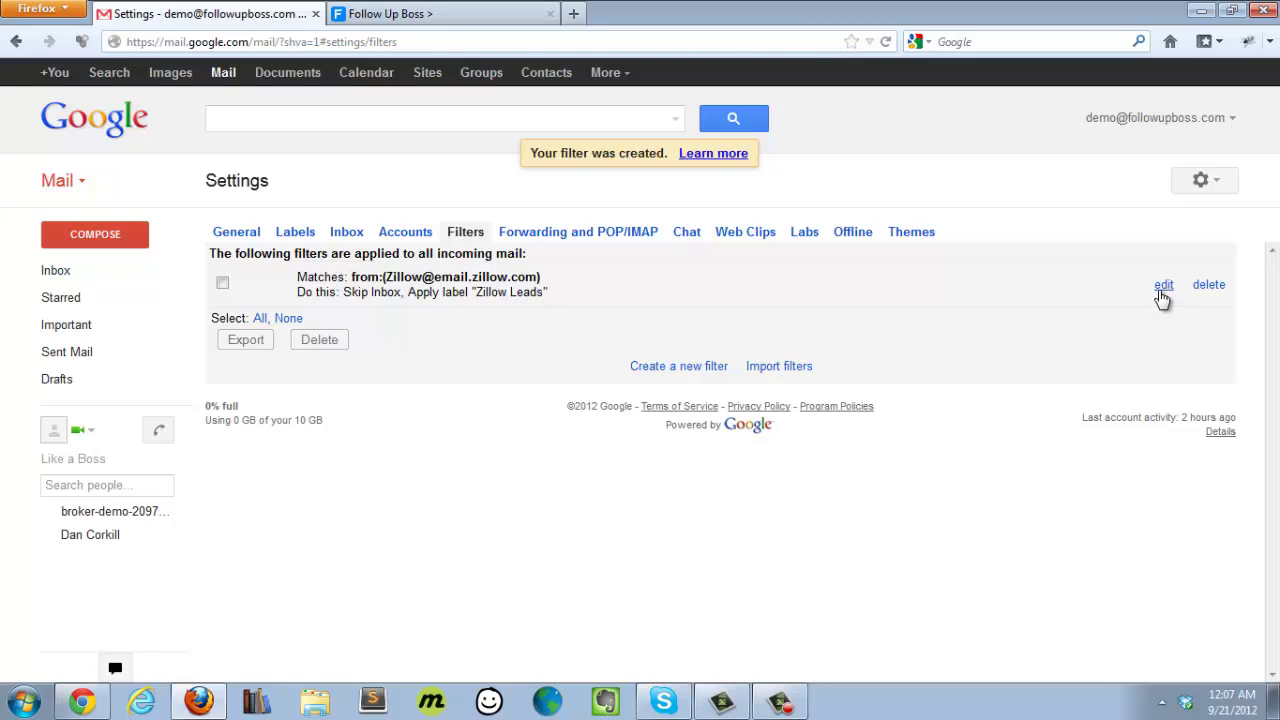
{"action": "left_click", "coordinate": [1162, 290]}
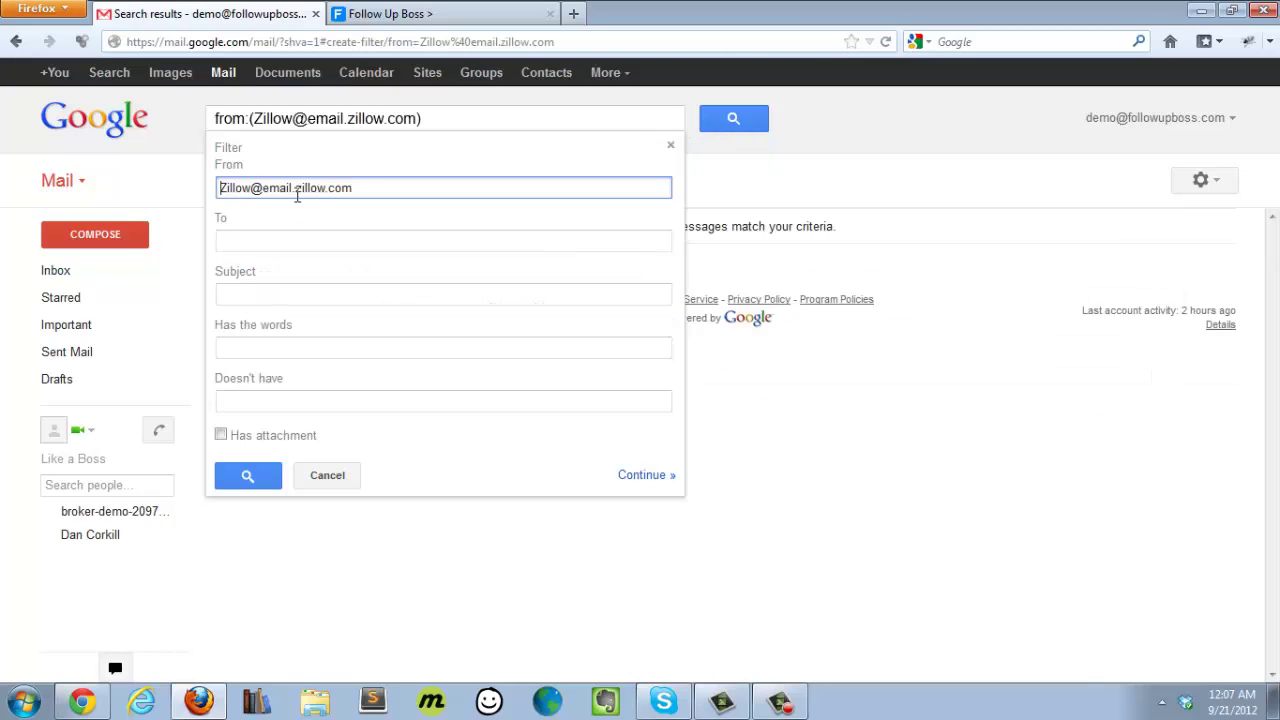
{"action": "left_click", "coordinate": [643, 480]}
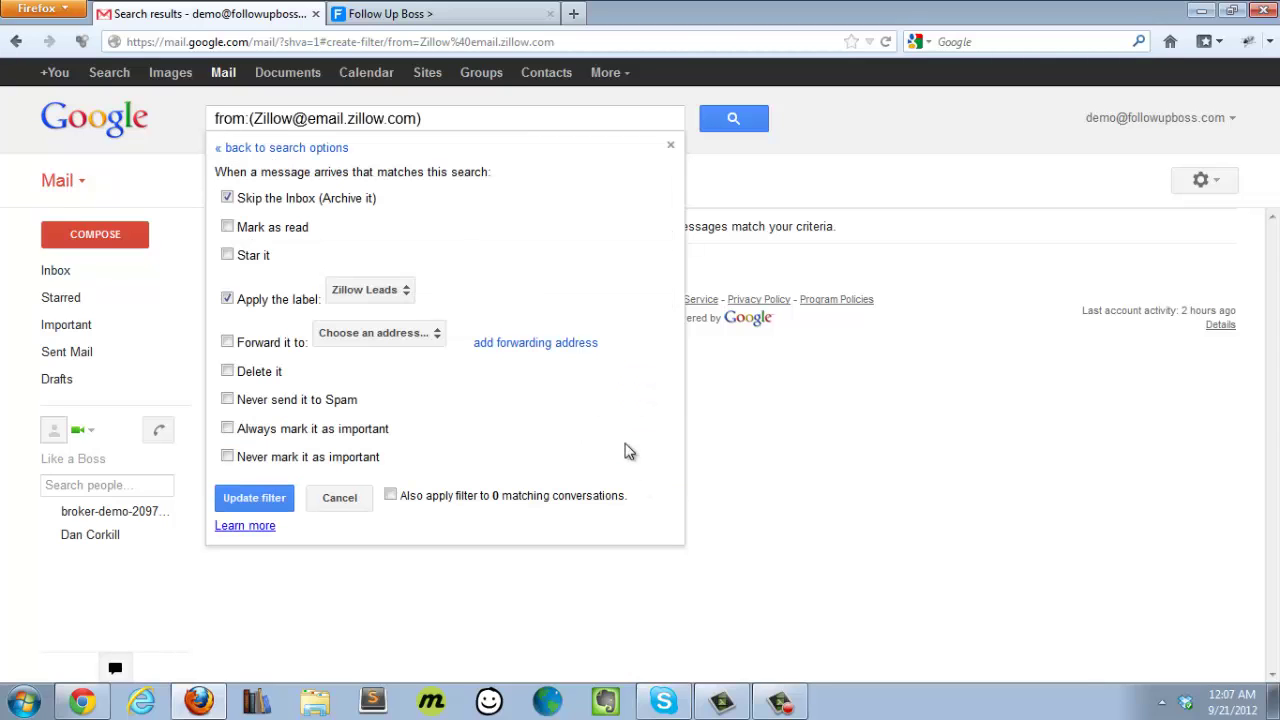
{"action": "left_click", "coordinate": [228, 344]}
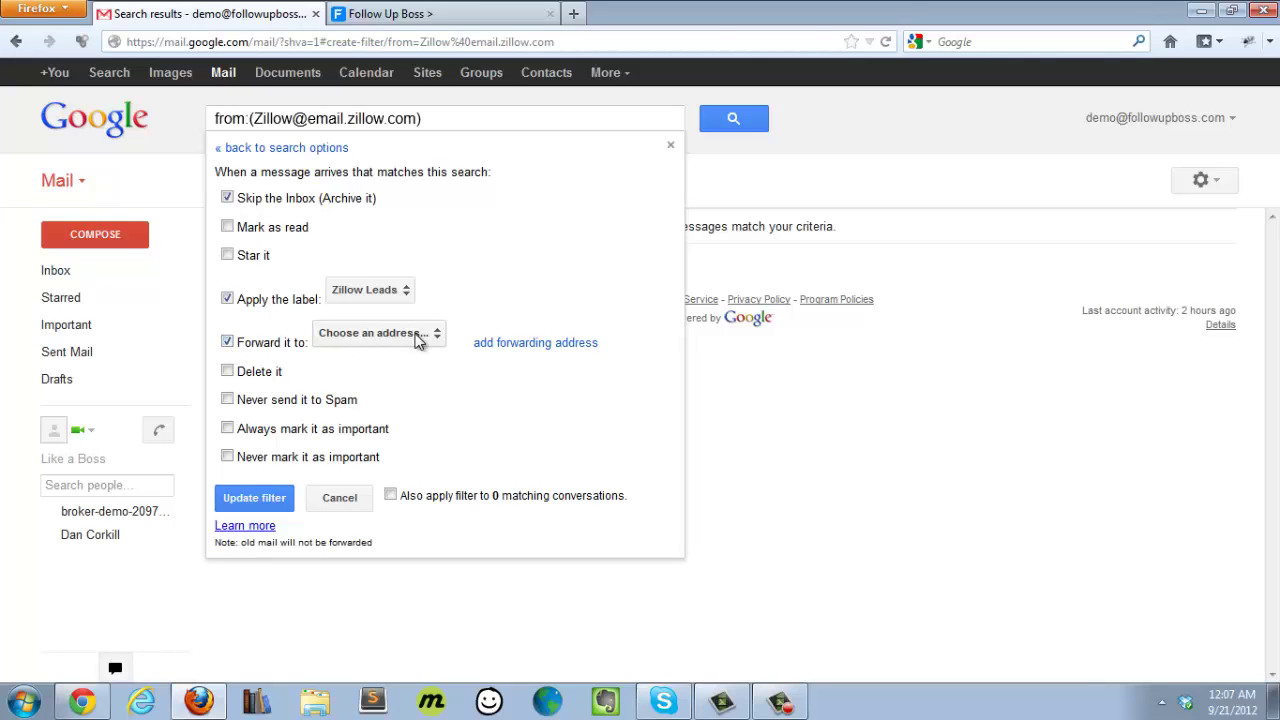
{"action": "left_click", "coordinate": [418, 336]}
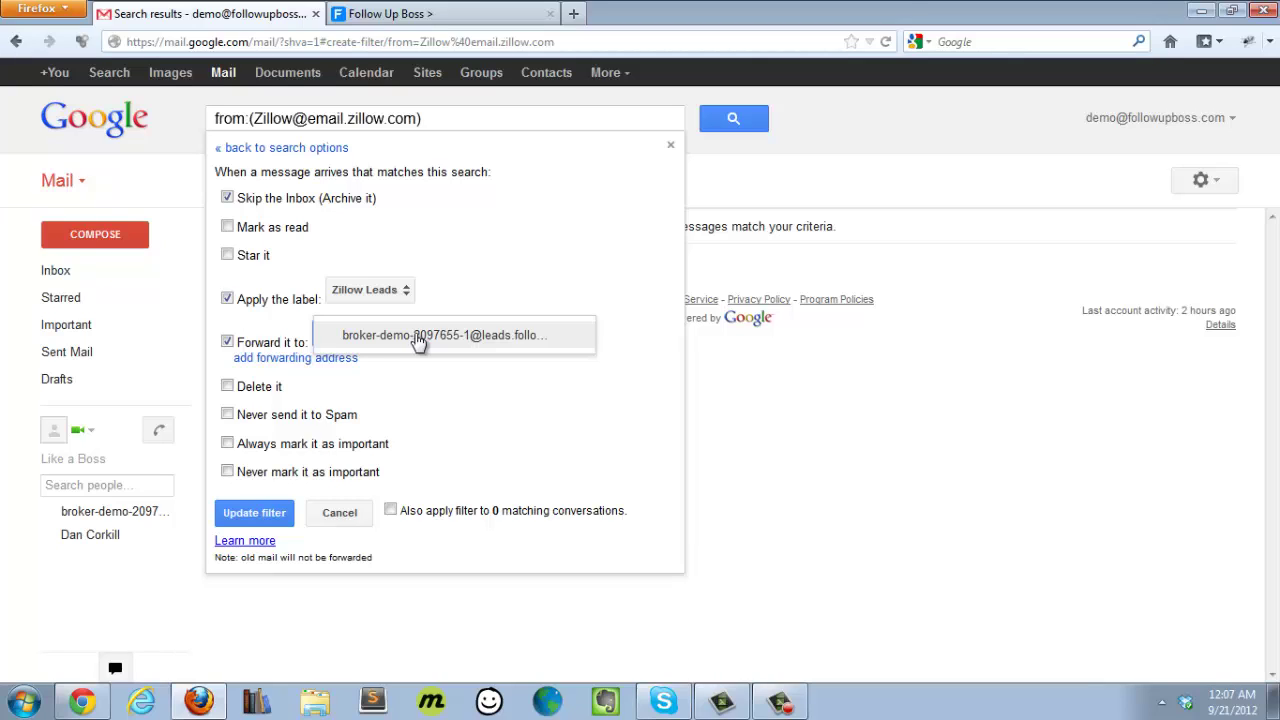
{"action": "left_click", "coordinate": [418, 338]}
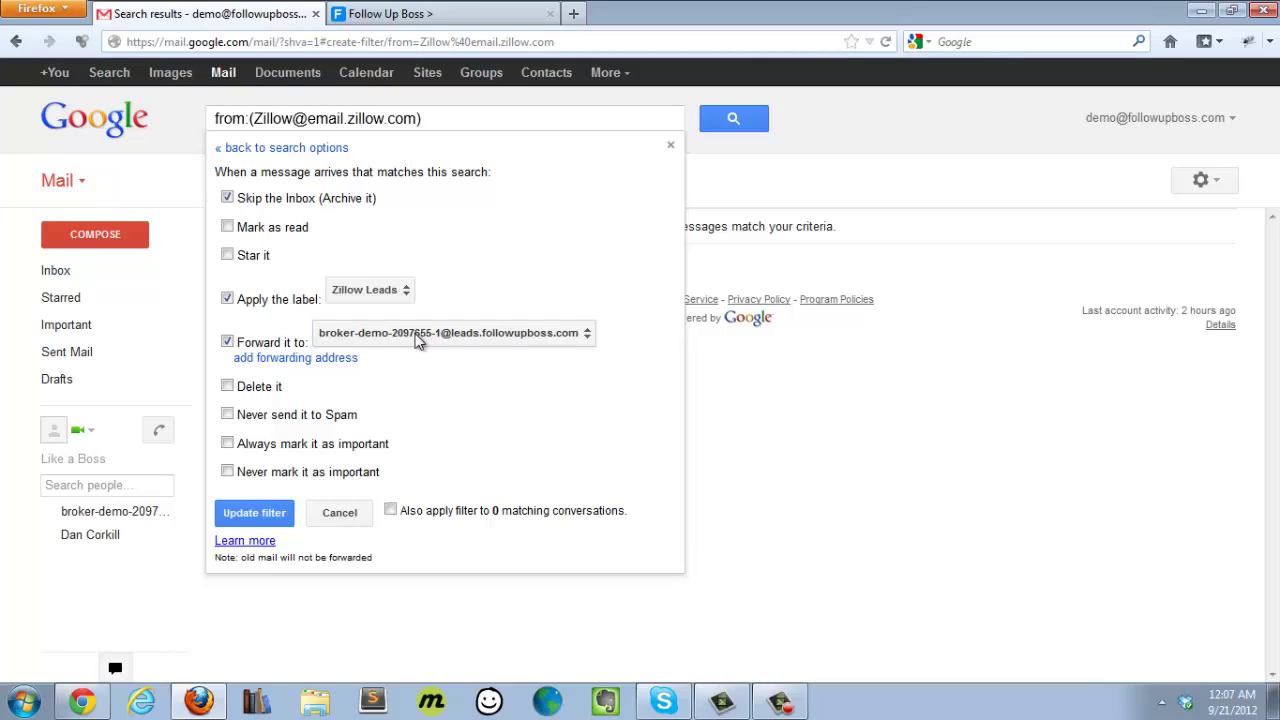
Update the Zillow filter, keeping skip-inbox, the Zillow Leads label and Follow Up Boss forwarding
{"action": "left_click", "coordinate": [252, 514]}
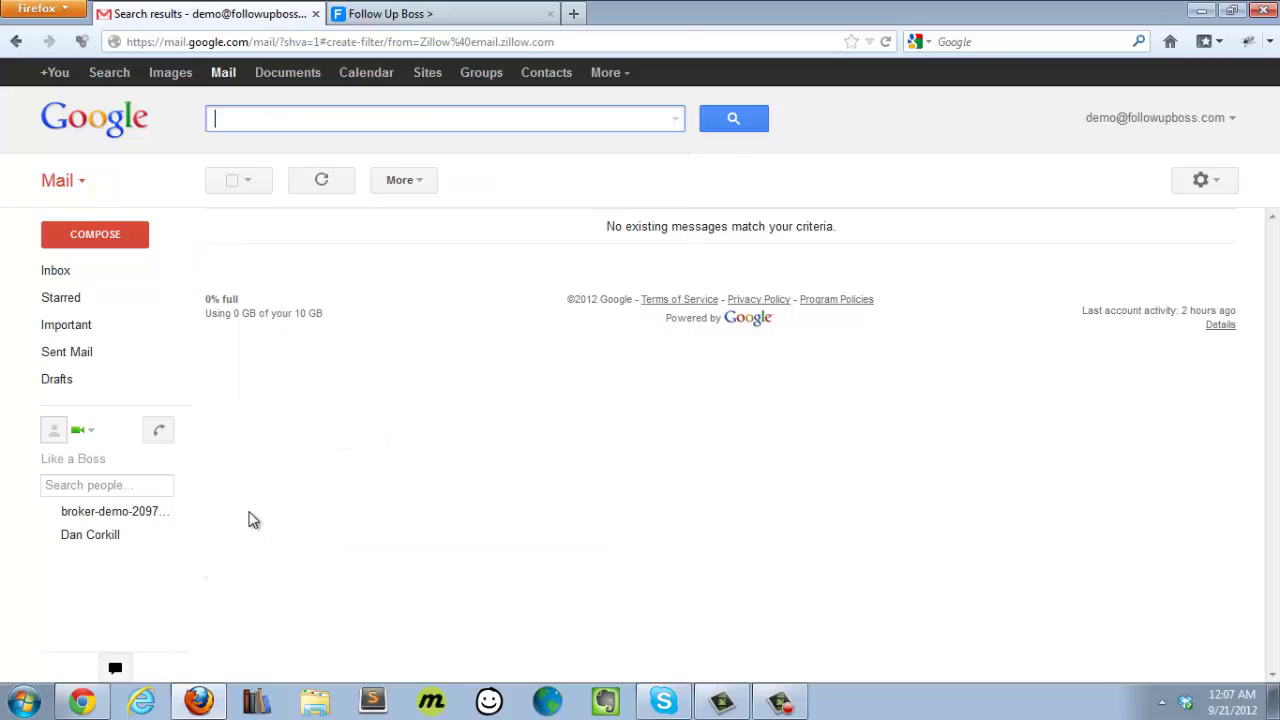